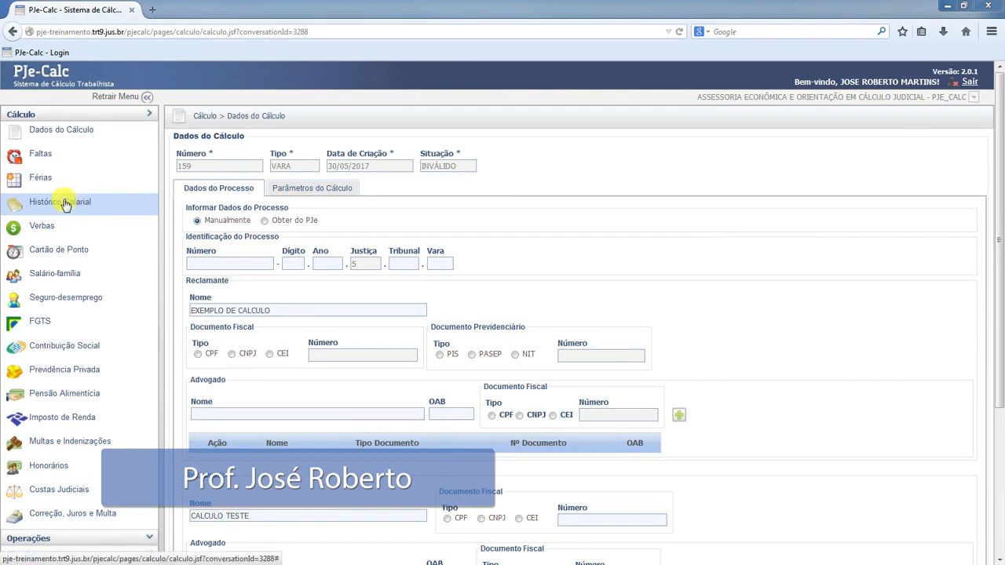
Create a new Histórico Salarial entry named SALÁRIO BASE with FGTS and Contribuição Social incidence
{"action": "left_click", "coordinate": [62, 205]}
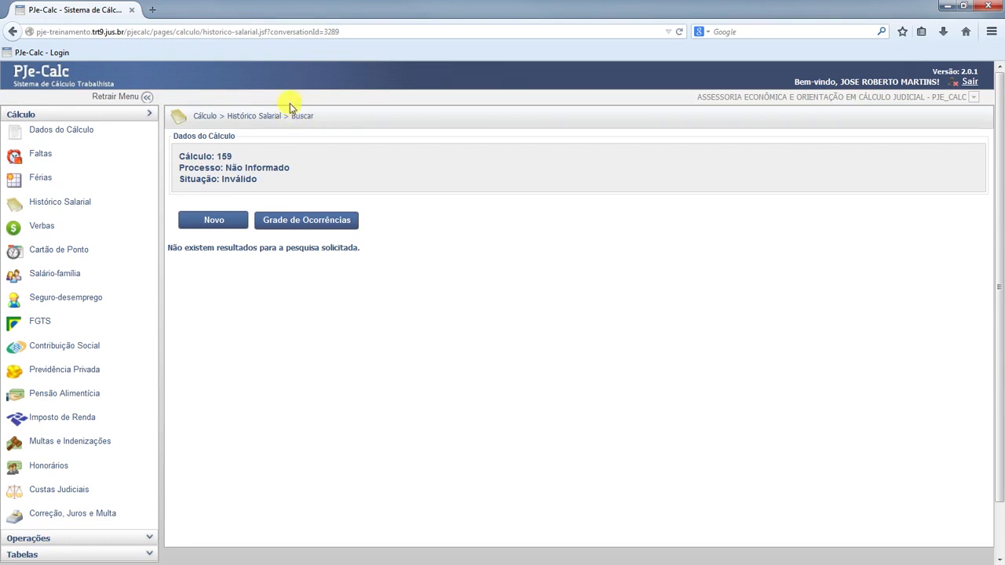
{"action": "left_click", "coordinate": [214, 224]}
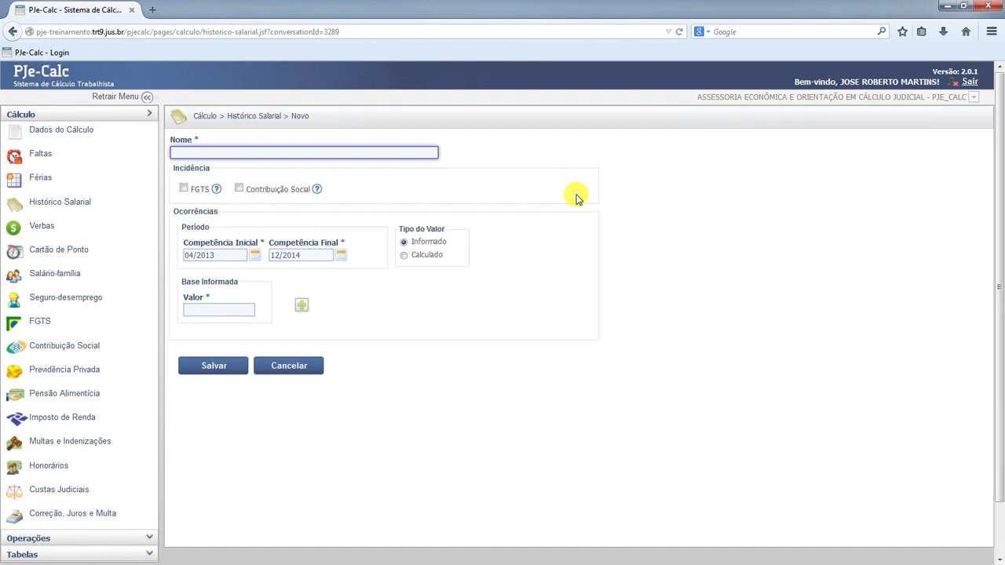
{"action": "type", "text": "SAL"}
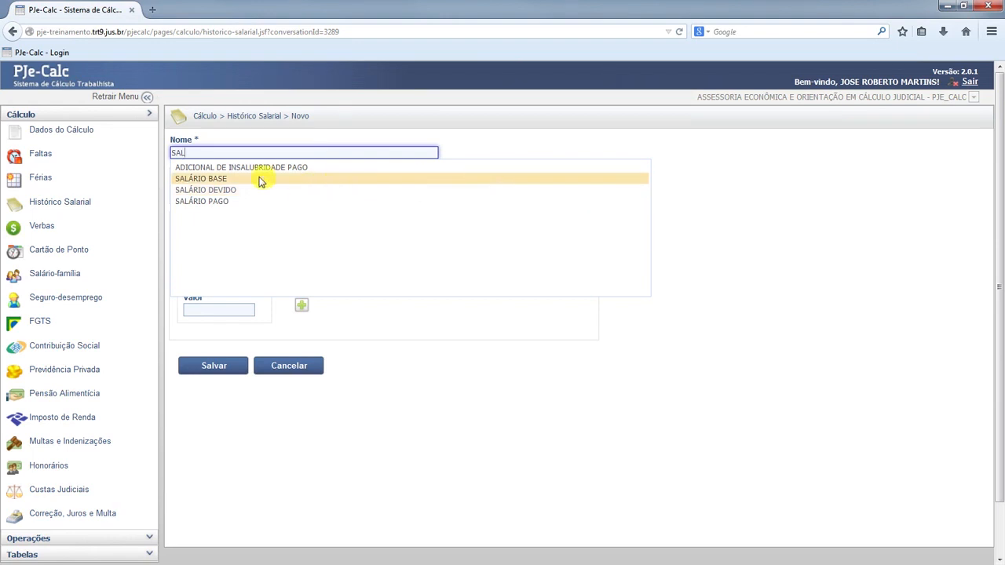
{"action": "left_click", "coordinate": [226, 180]}
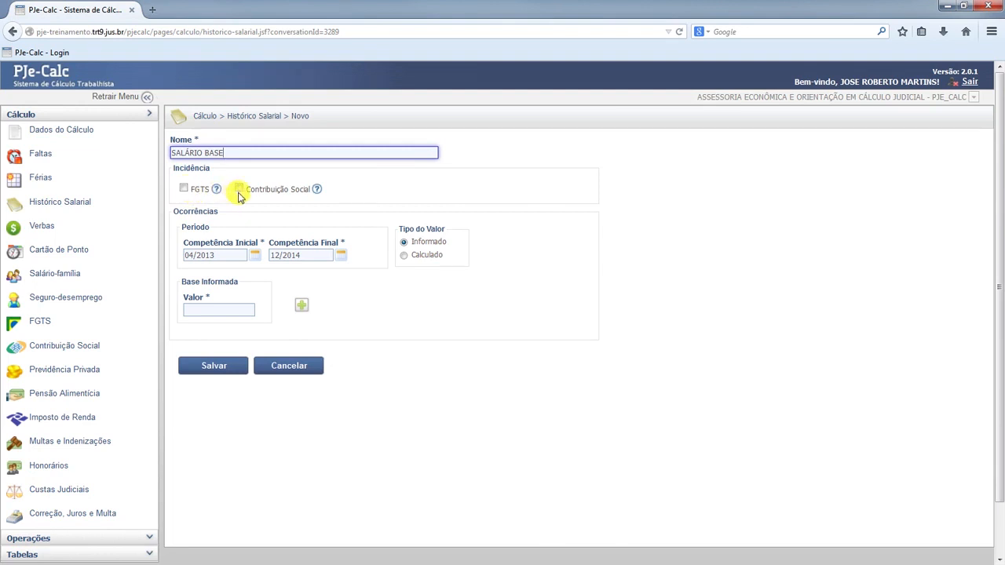
{"action": "left_click", "coordinate": [184, 190]}
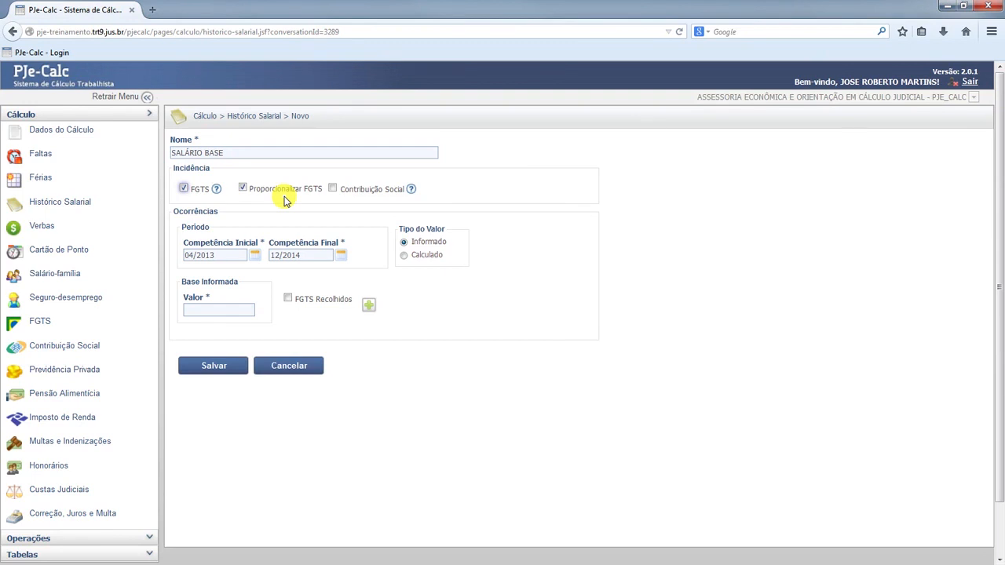
{"action": "left_click", "coordinate": [333, 189]}
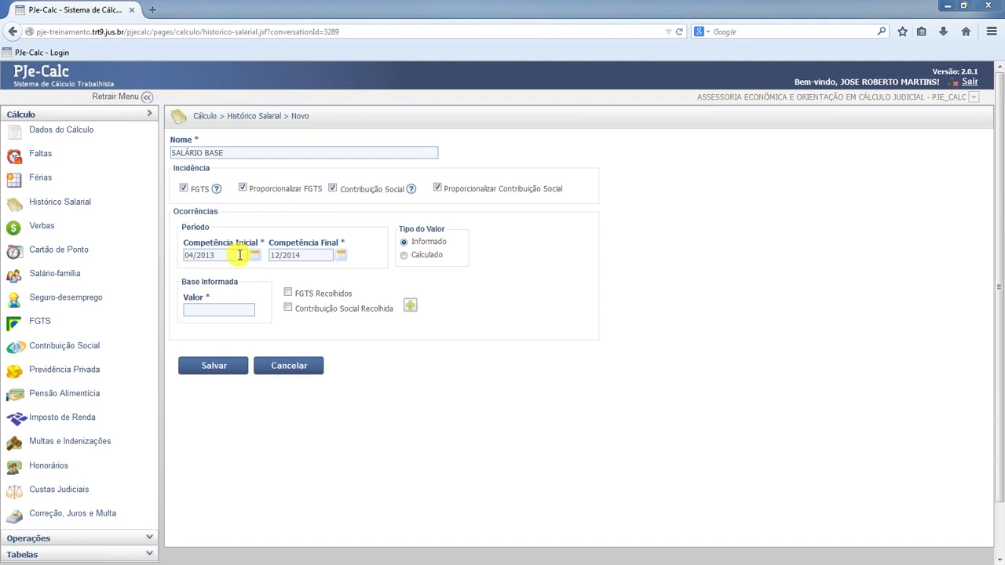
Generate occurrences through 04/2014 with an informed base of 1.500,00, marking both FGTS and Contribuição Social as collected
{"action": "triple_click", "coordinate": [320, 255]}
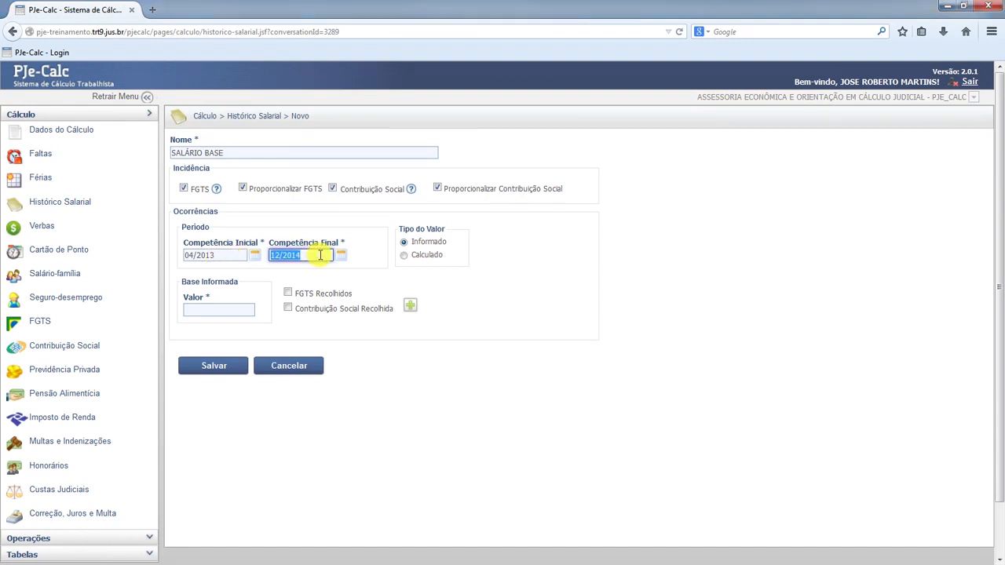
{"action": "type", "text": "04/2014"}
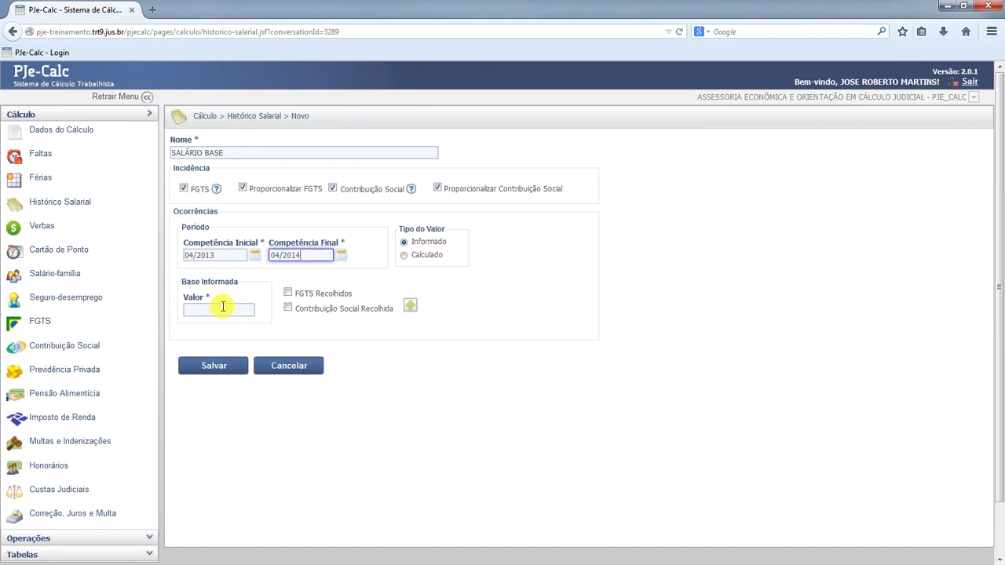
{"action": "left_click", "coordinate": [226, 308]}
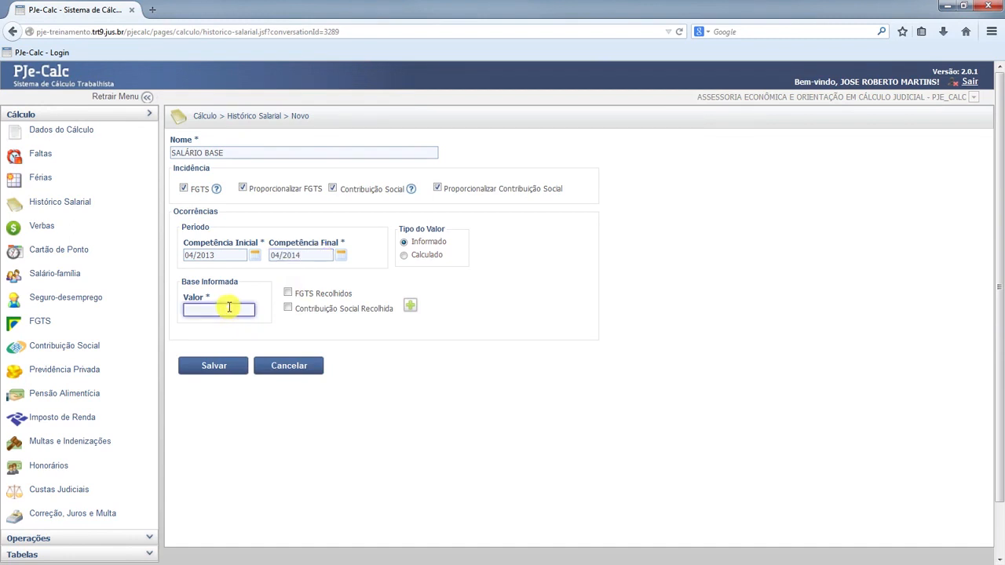
{"action": "type", "text": "1,50"}
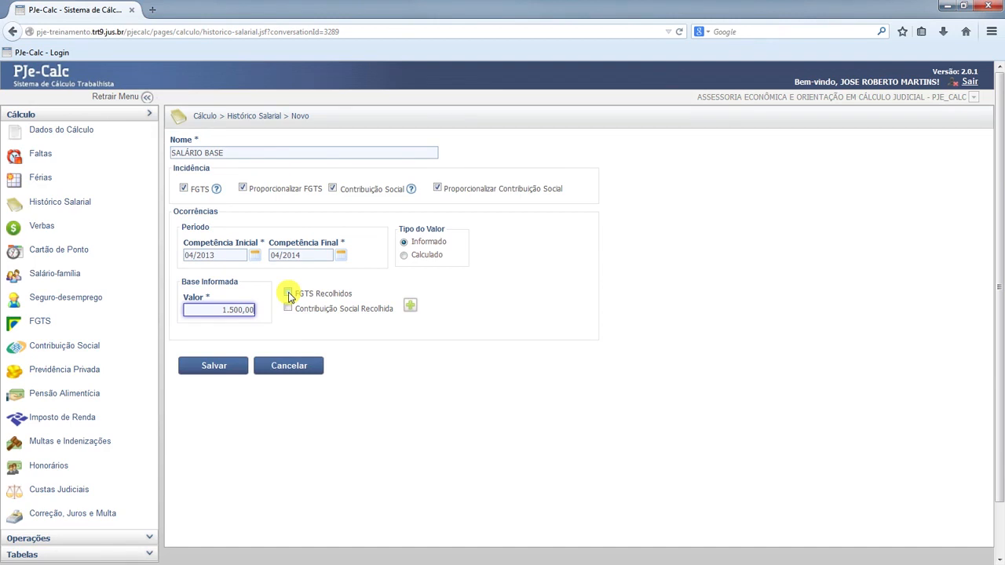
{"action": "left_click", "coordinate": [288, 293]}
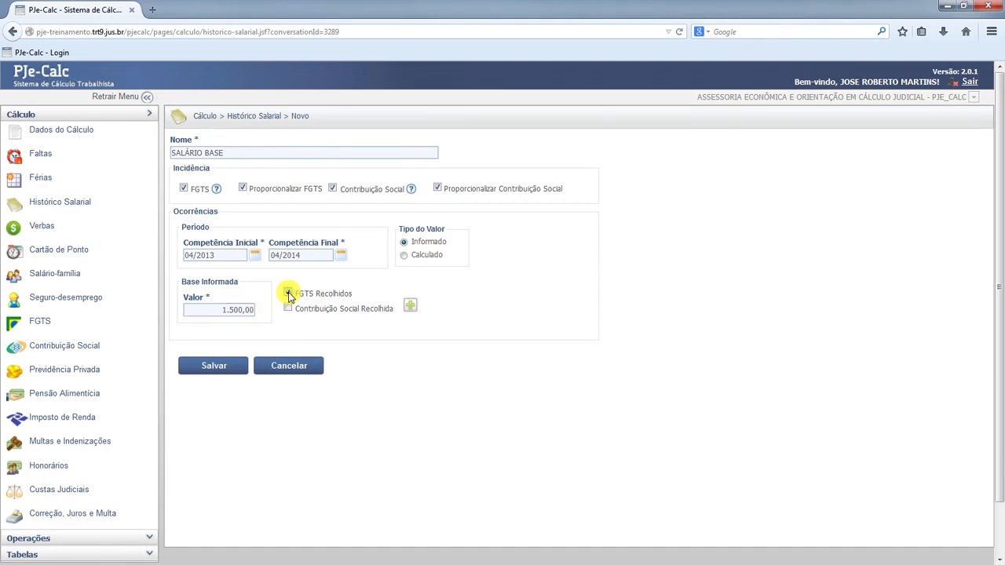
{"action": "left_click", "coordinate": [288, 310]}
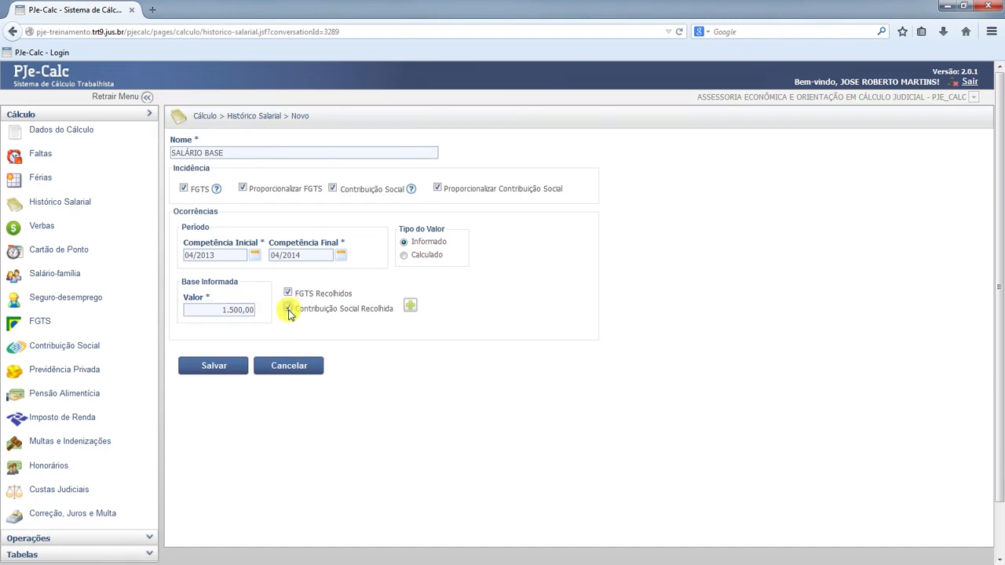
{"action": "left_click", "coordinate": [411, 306]}
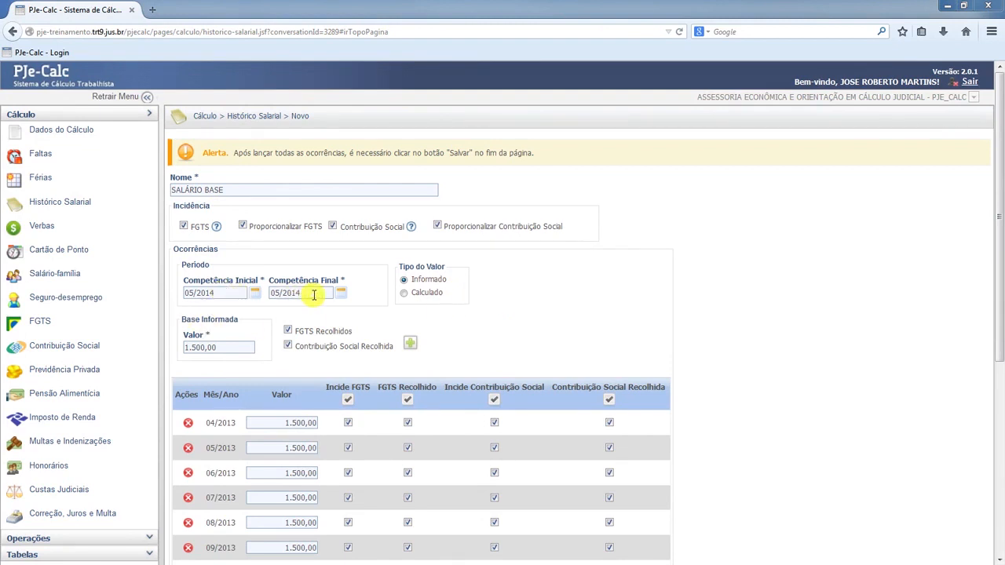
Generate further occurrences through 12/2014 with an informed base value of 1.700,00
{"action": "left_click_drag", "start_coordinate": [316, 293], "coordinate": [266, 297]}
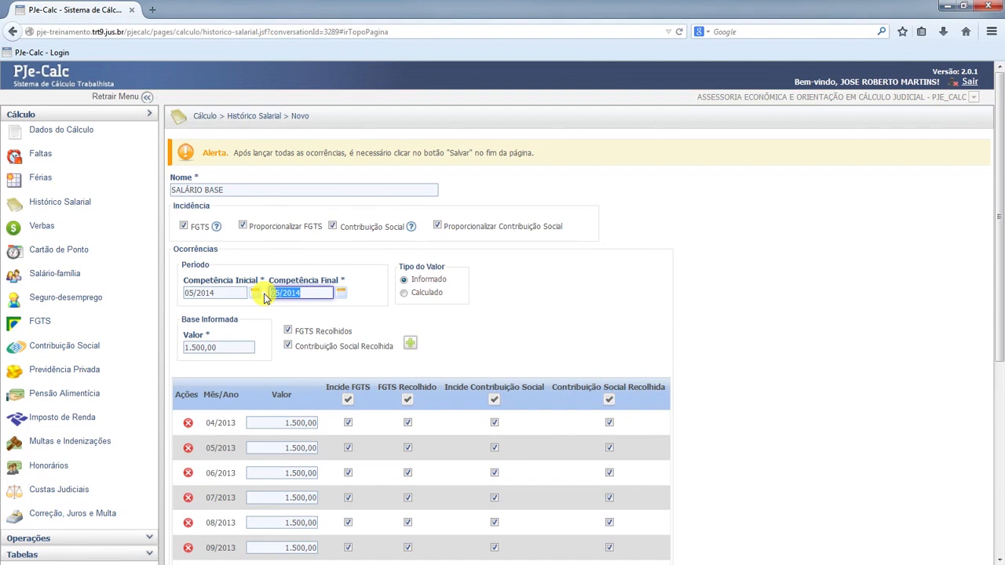
{"action": "type", "text": "12/2014"}
{"action": "double_click", "coordinate": [232, 348]}
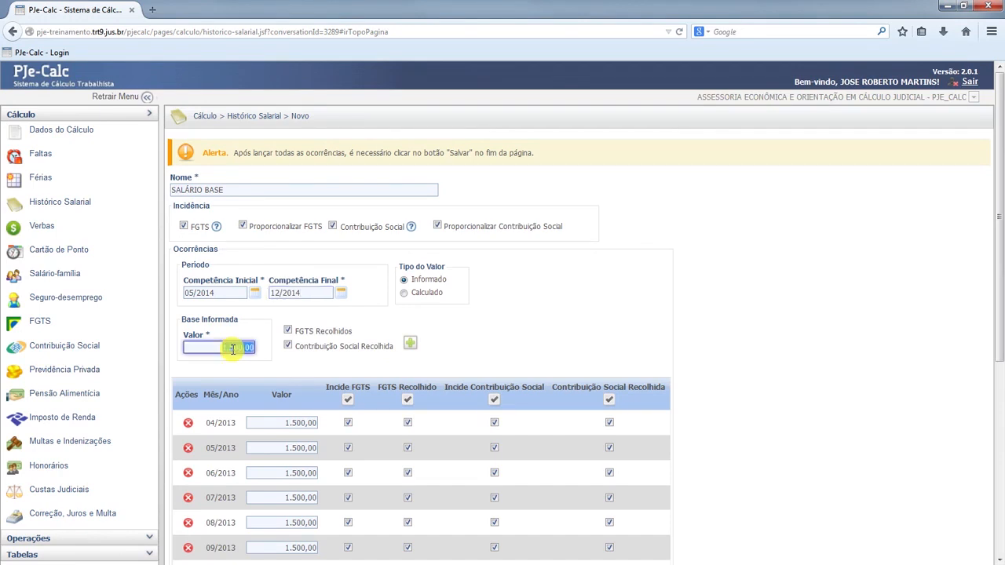
{"action": "type", "text": "1700"}
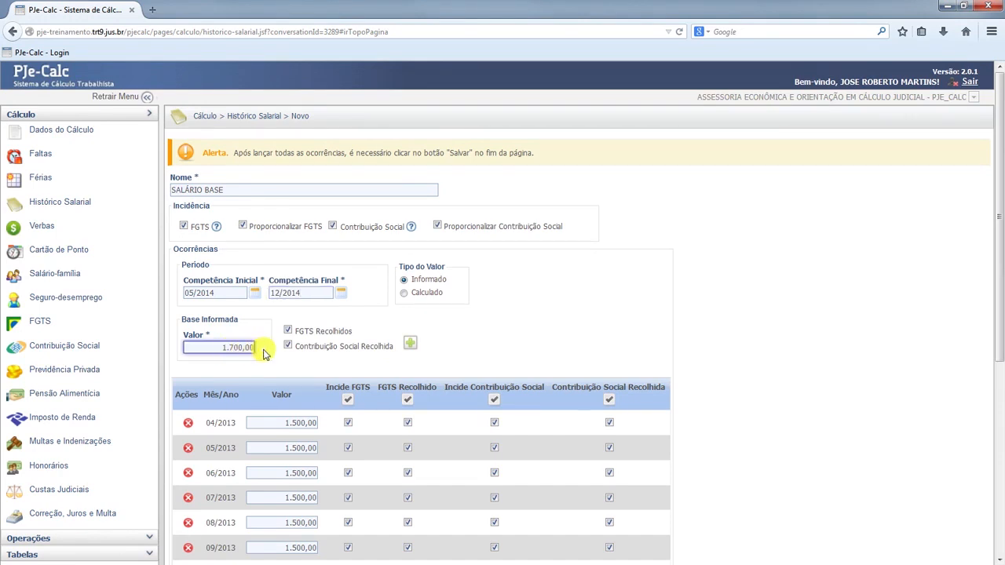
{"action": "left_click", "coordinate": [412, 346]}
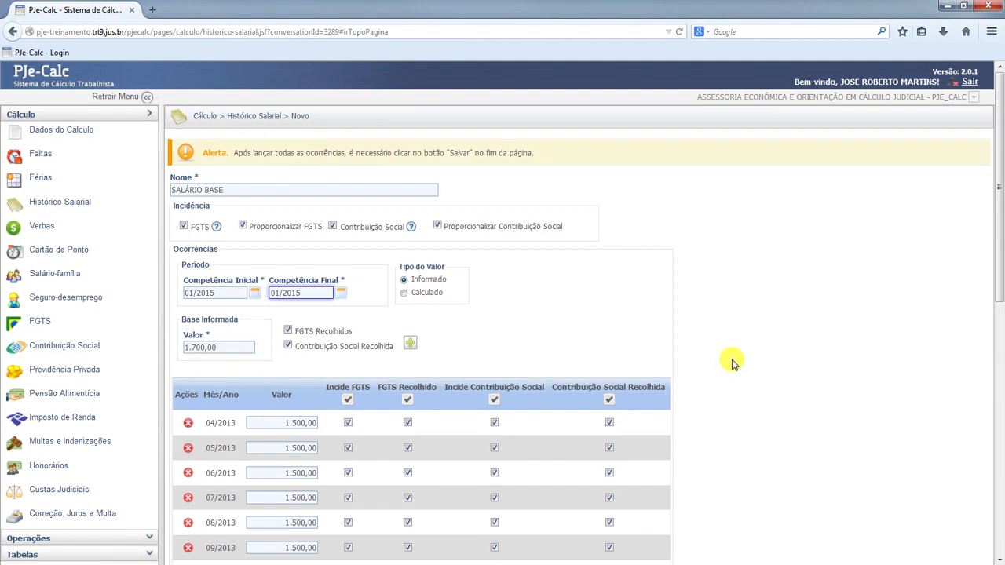
Check the generated monthly occurrences and save the SALÁRIO BASE salary history
{"action": "scroll", "coordinate": [730, 361], "scroll_direction": "down", "scroll_amount": 6}
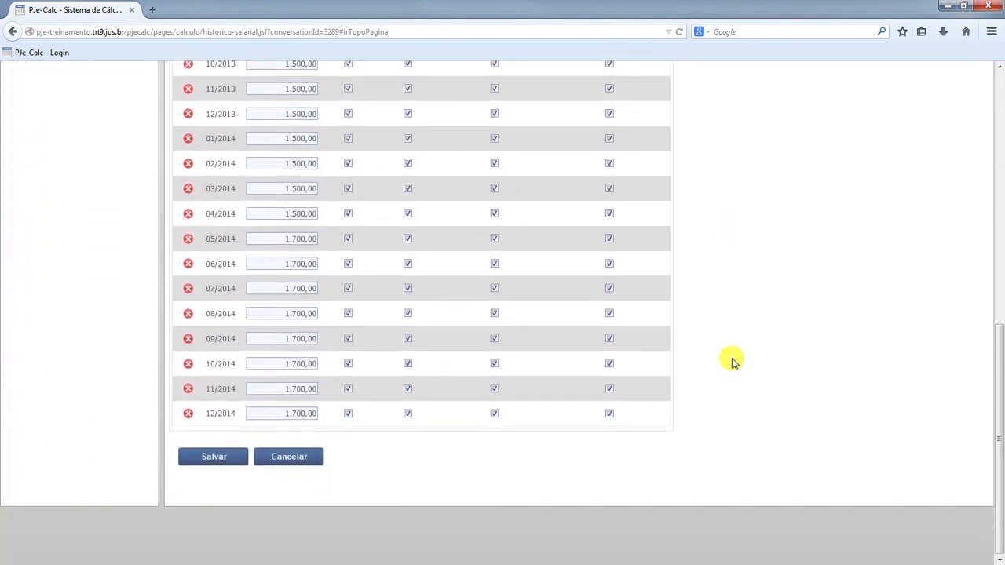
{"action": "scroll", "coordinate": [732, 360], "scroll_direction": "up", "scroll_amount": 4}
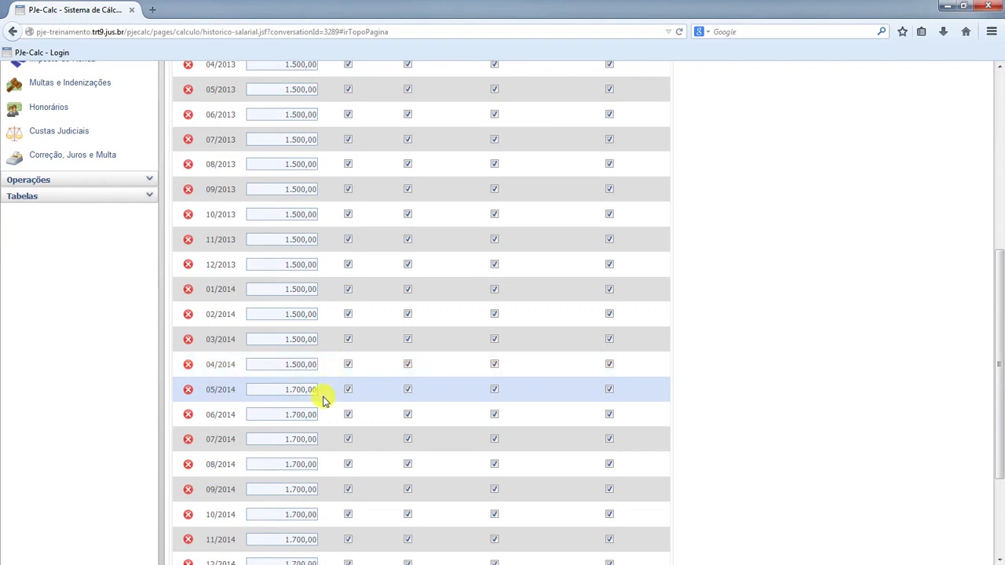
{"action": "scroll", "coordinate": [327, 397], "scroll_direction": "down", "scroll_amount": 3}
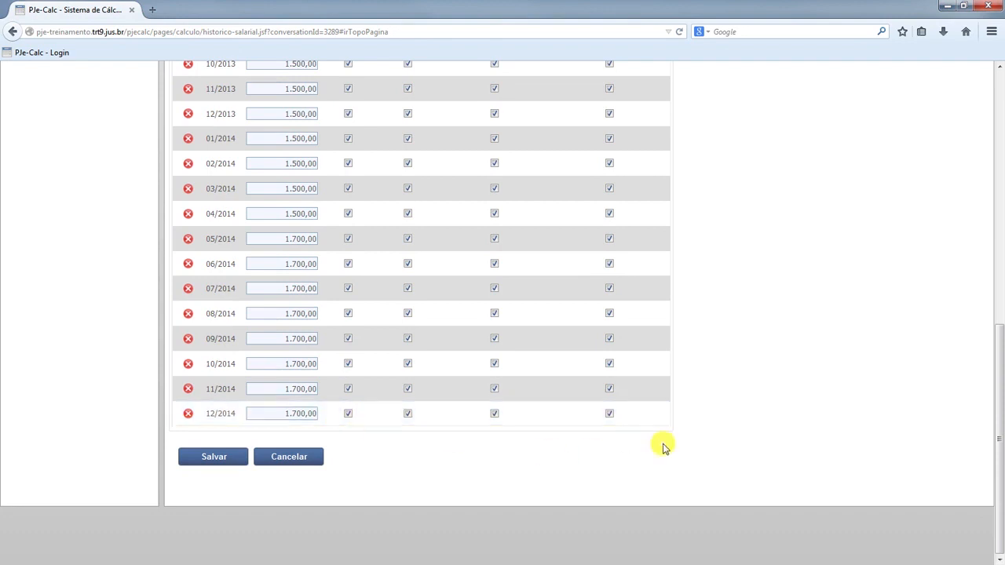
{"action": "scroll", "coordinate": [651, 445], "scroll_direction": "up", "scroll_amount": 4}
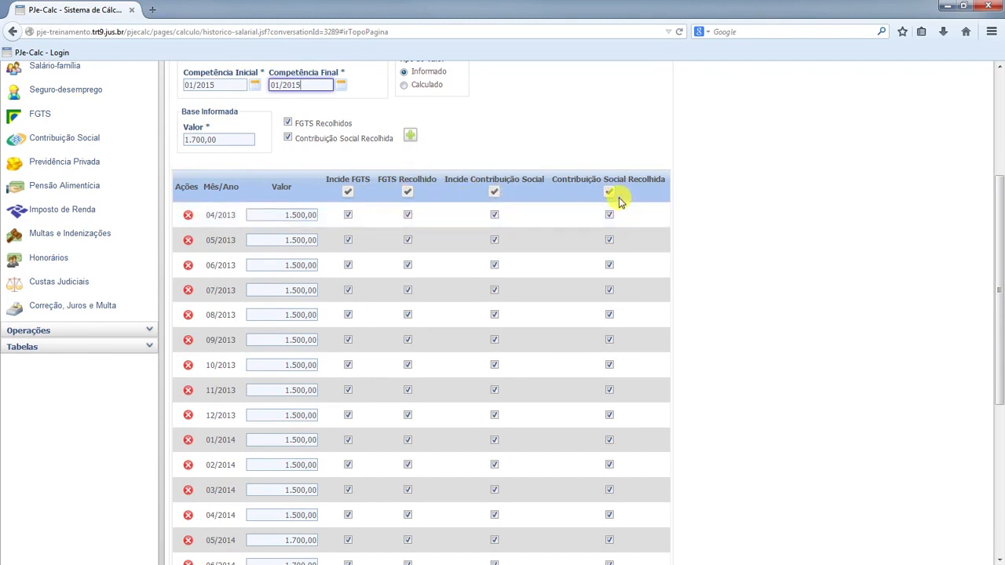
{"action": "scroll", "coordinate": [618, 203], "scroll_direction": "up", "scroll_amount": 5}
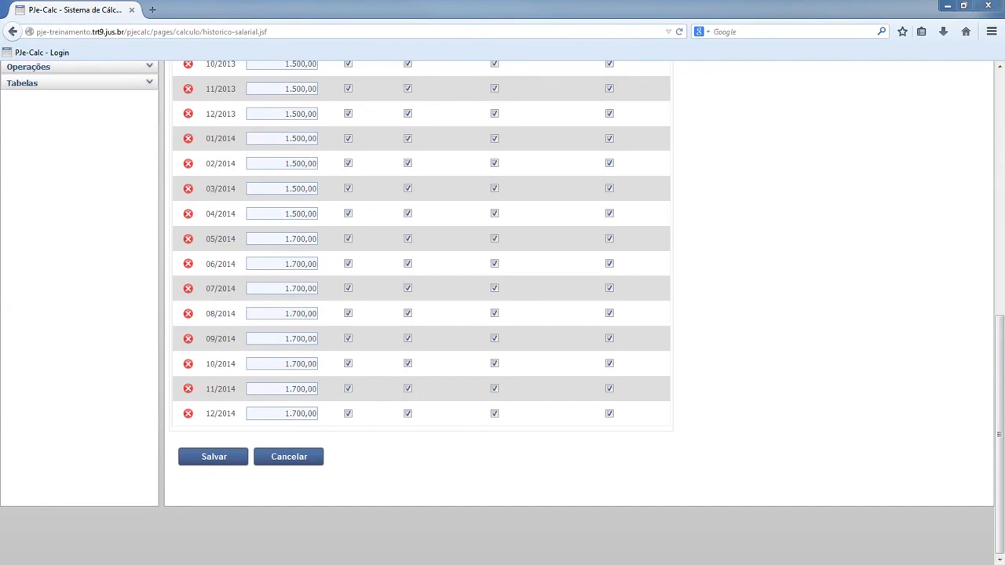
{"action": "left_click", "coordinate": [213, 457]}
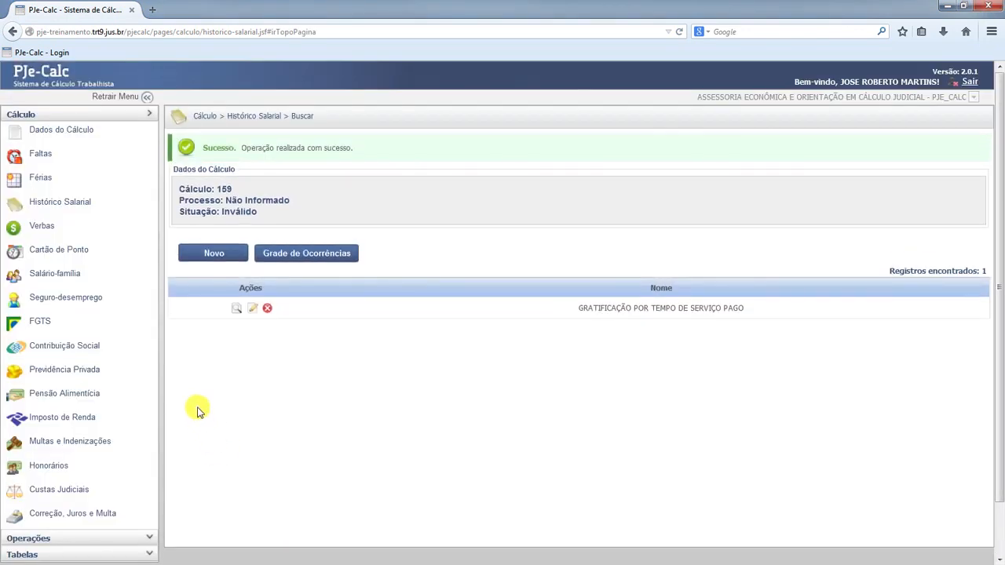
Start another salary history entry named SALÁRIO BASE, subject to FGTS and Contribuição Social
{"action": "left_click", "coordinate": [217, 254]}
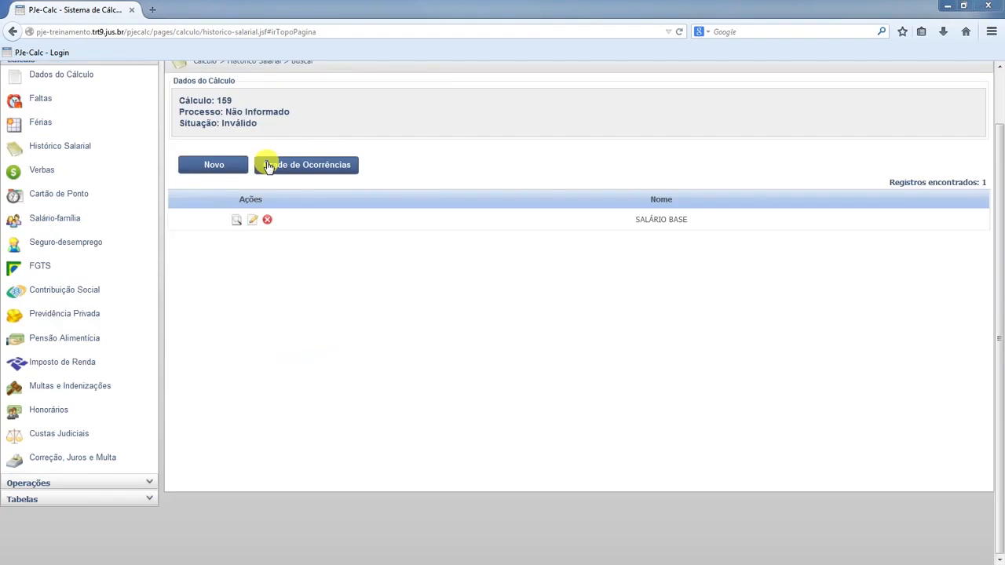
{"action": "left_click", "coordinate": [210, 165]}
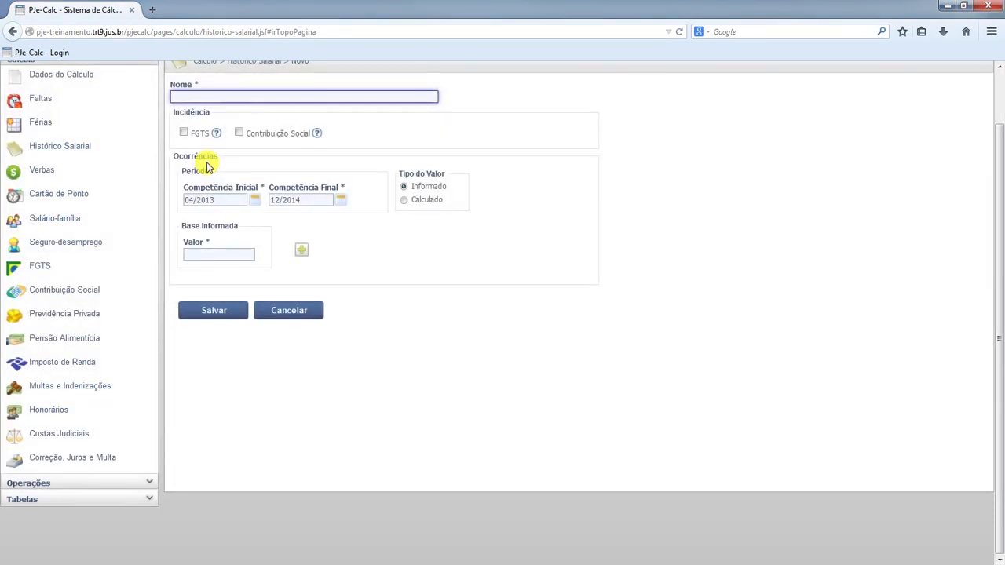
{"action": "left_click", "coordinate": [278, 96]}
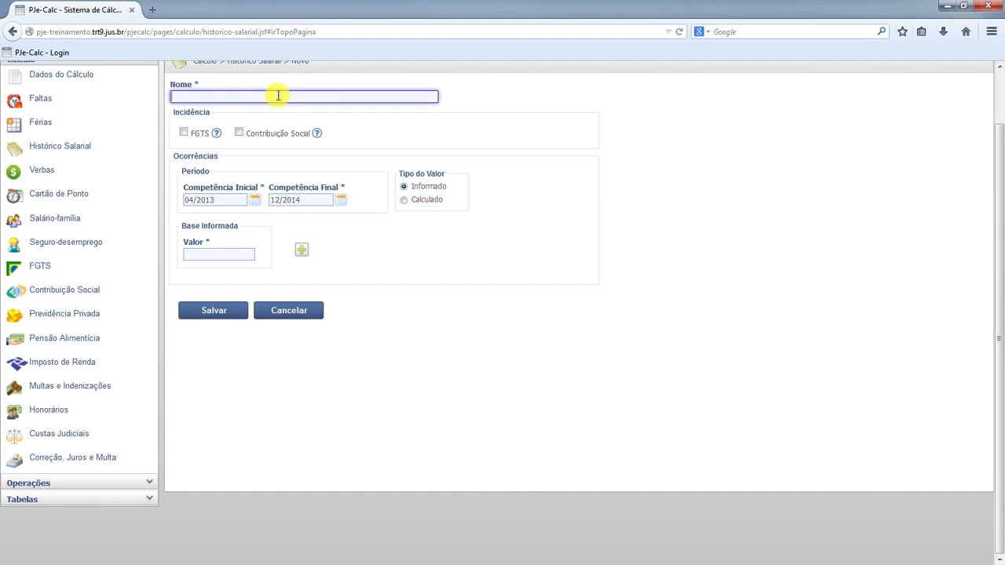
{"action": "type", "text": "SAL"}
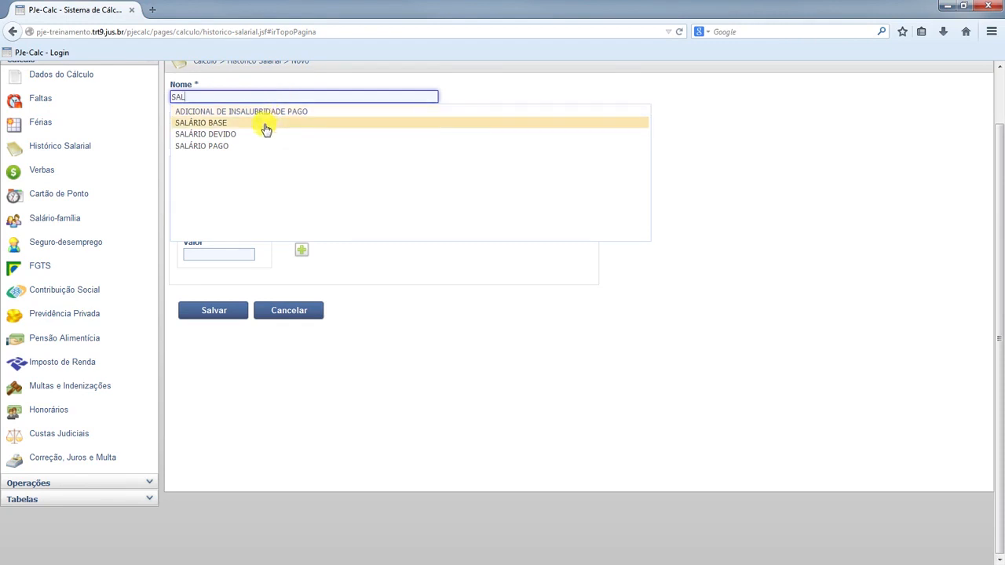
{"action": "left_click", "coordinate": [265, 126]}
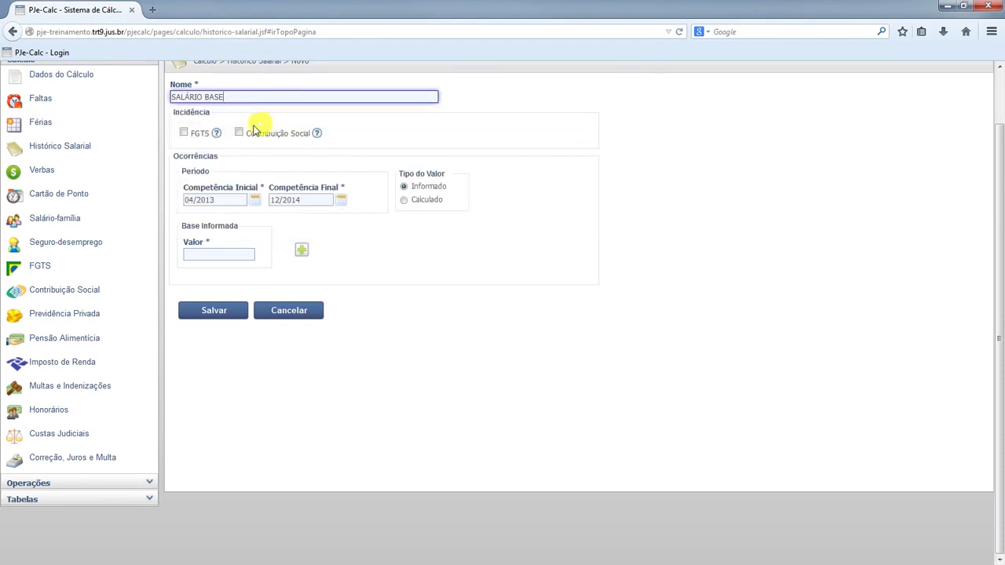
{"action": "left_click", "coordinate": [184, 133]}
{"action": "left_click", "coordinate": [243, 134]}
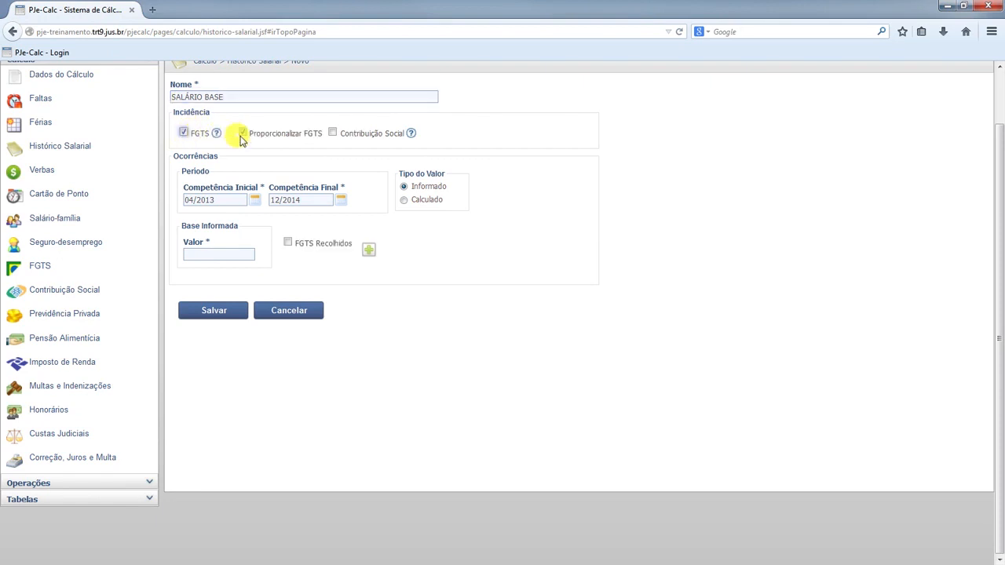
{"action": "left_click", "coordinate": [332, 133]}
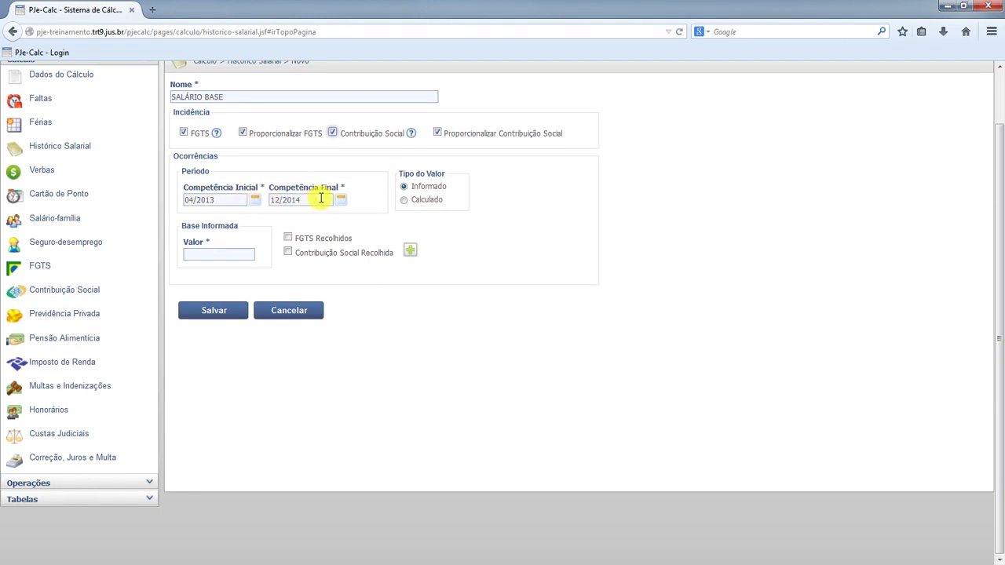
Generate calculated occurrences for 04/2013 to 12/2014 based on 1 Salário Mínimo, marking both FGTS and Contribuição Social as collected
{"action": "left_click", "coordinate": [404, 201]}
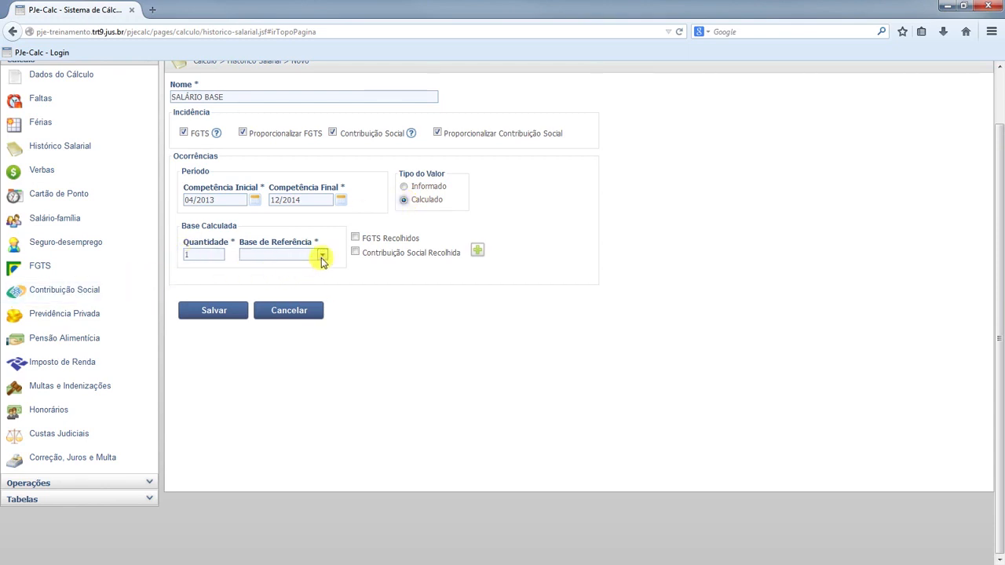
{"action": "left_click", "coordinate": [322, 256]}
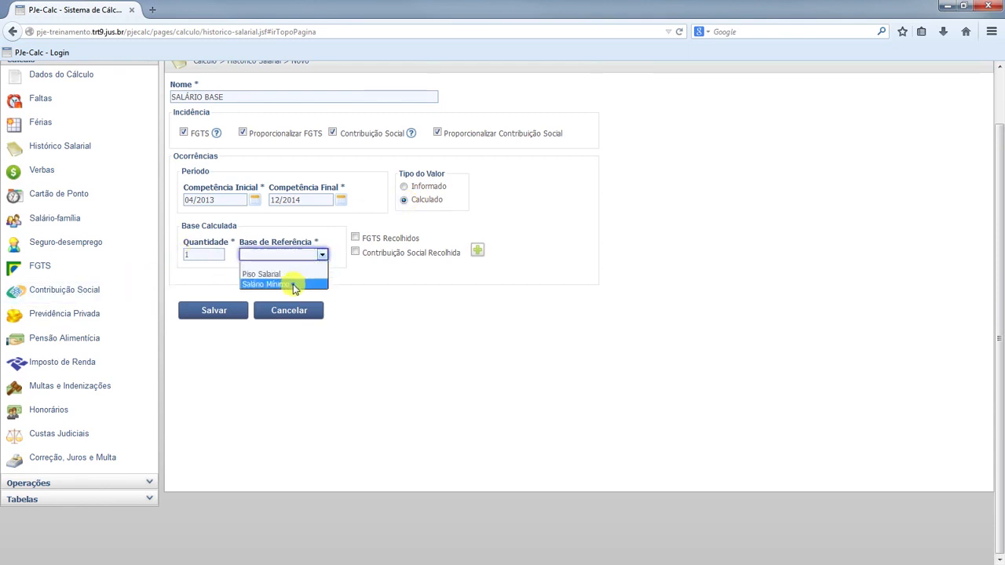
{"action": "left_click", "coordinate": [267, 284]}
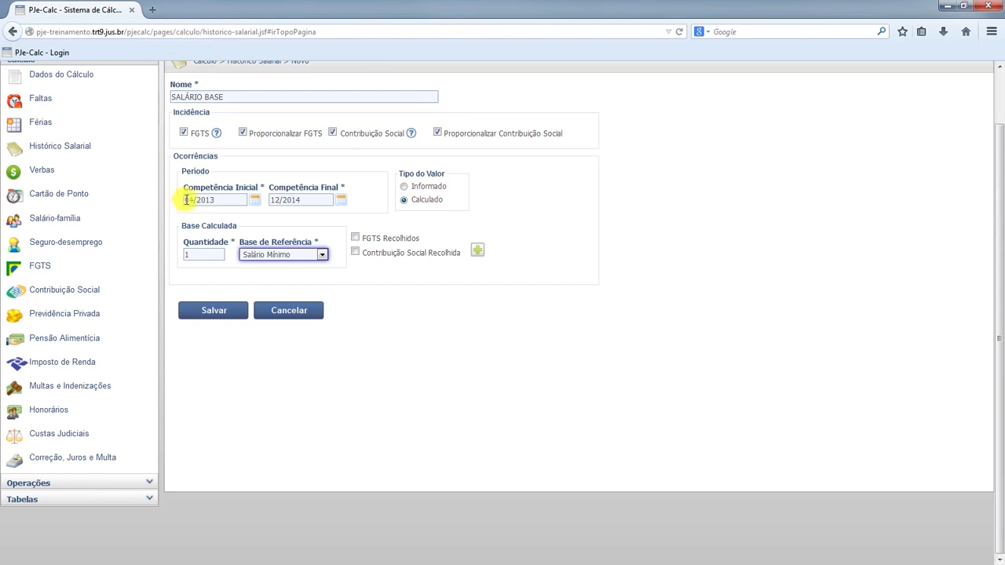
{"action": "left_click_drag", "start_coordinate": [186, 200], "coordinate": [219, 201]}
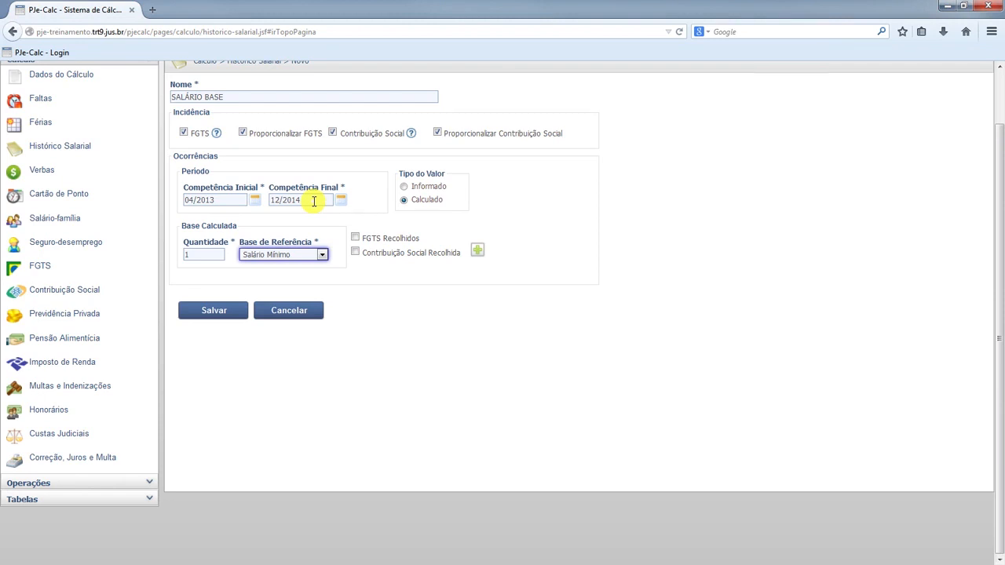
{"action": "left_click", "coordinate": [356, 238]}
{"action": "left_click", "coordinate": [356, 252]}
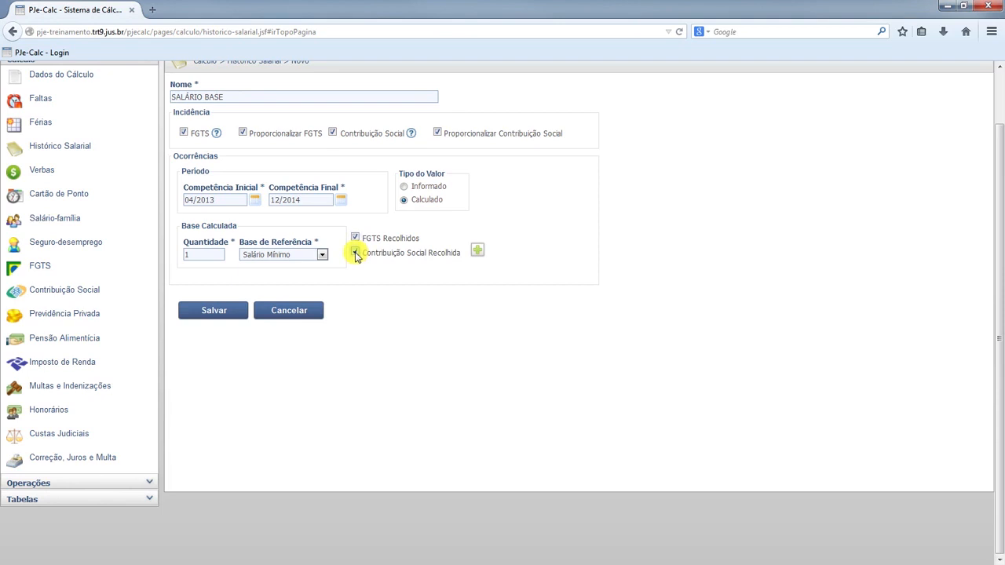
{"action": "left_click", "coordinate": [477, 252]}
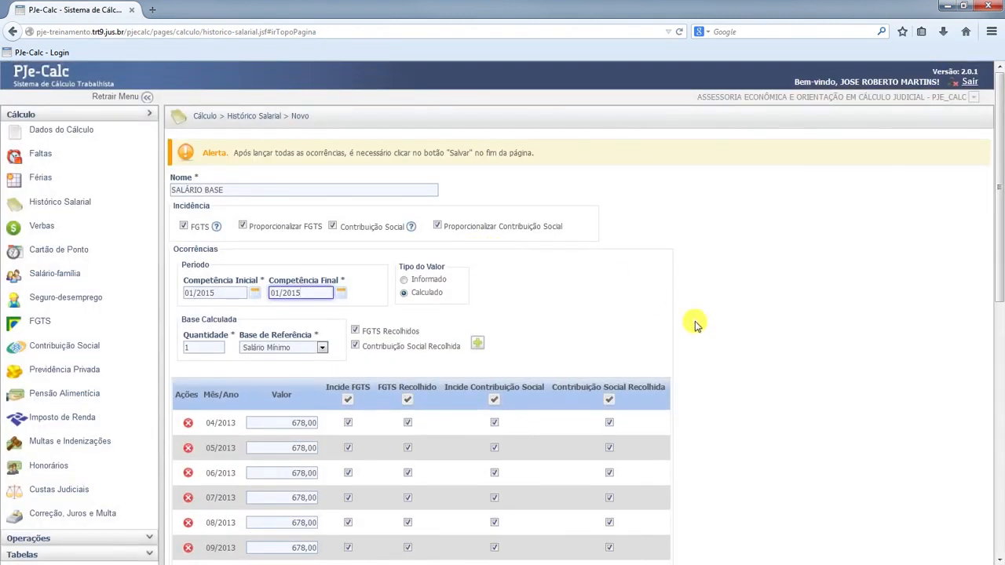
Review the monthly values and incidence marks calculated from the minimum wage, and cancel the new salary history entry
{"action": "scroll", "coordinate": [695, 322], "scroll_direction": "down", "scroll_amount": 3}
{"action": "scroll", "coordinate": [695, 322], "scroll_direction": "down", "scroll_amount": 1}
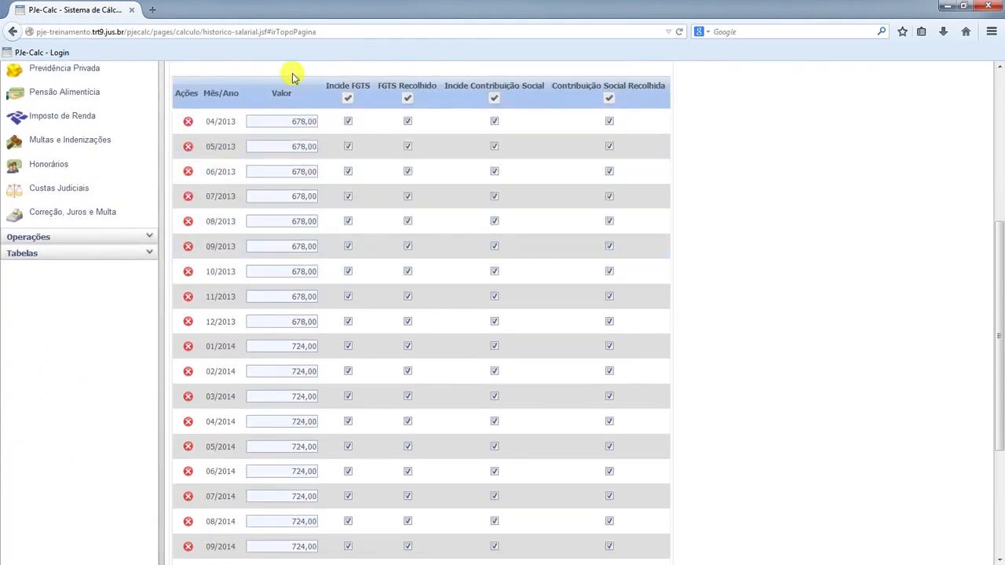
{"action": "scroll", "coordinate": [277, 221], "scroll_direction": "down", "scroll_amount": 2}
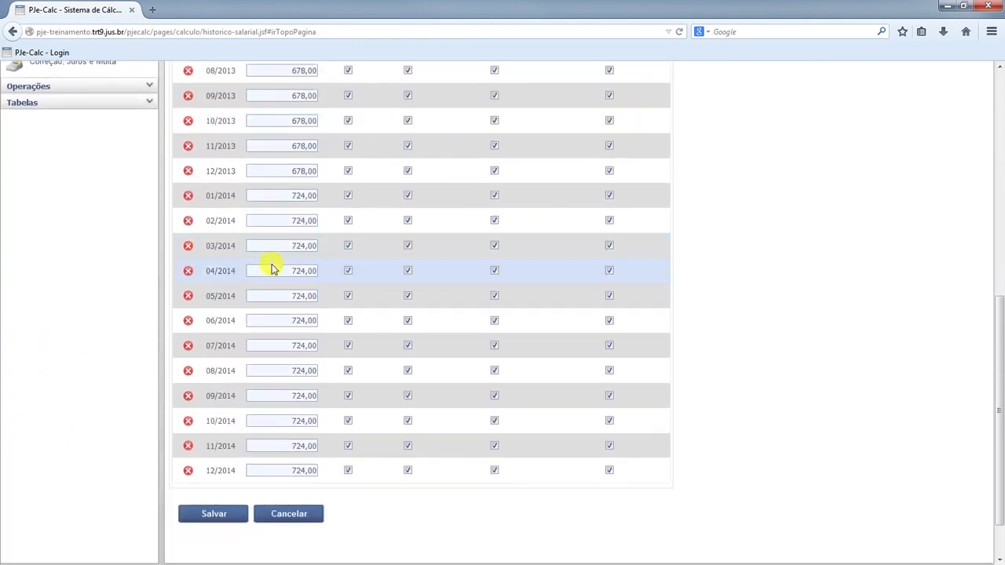
{"action": "scroll", "coordinate": [314, 217], "scroll_direction": "up", "scroll_amount": 1}
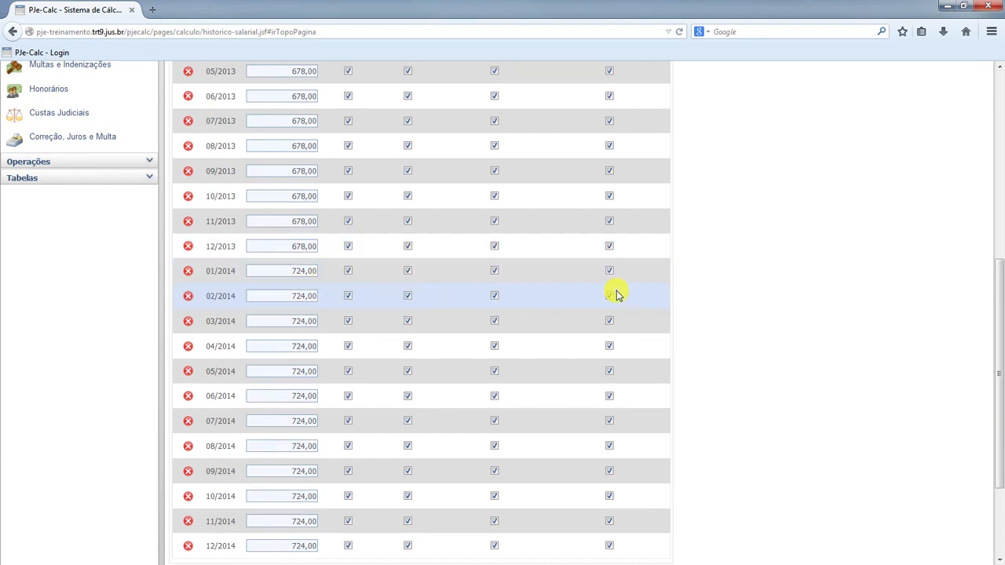
{"action": "scroll", "coordinate": [614, 290], "scroll_direction": "up", "scroll_amount": 5}
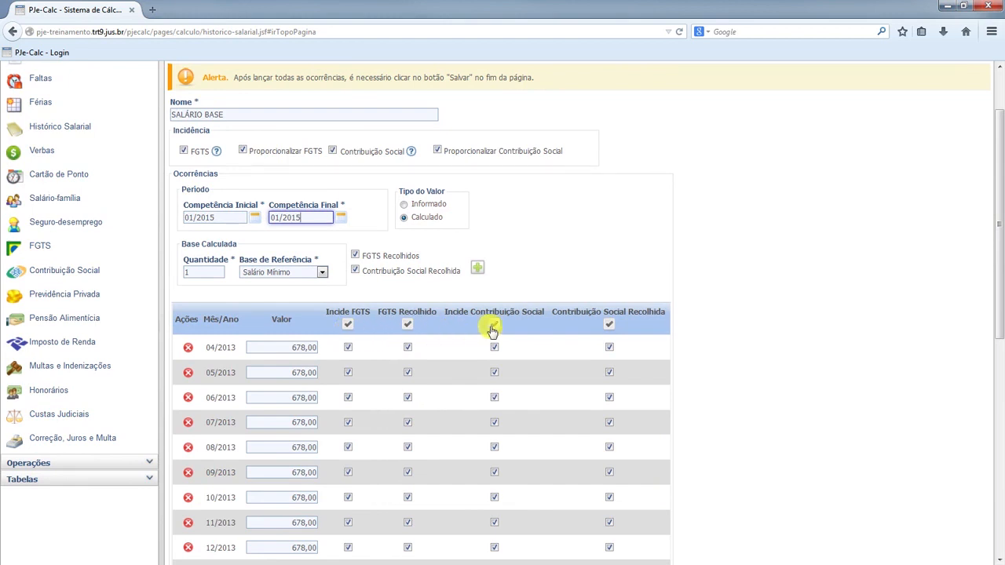
{"action": "scroll", "coordinate": [610, 319], "scroll_direction": "down", "scroll_amount": 6}
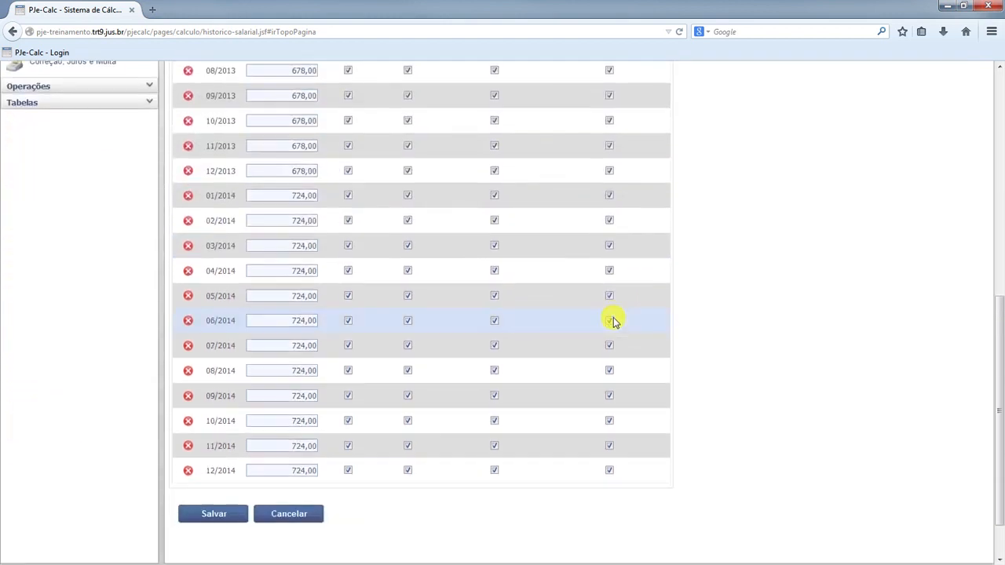
{"action": "scroll", "coordinate": [614, 321], "scroll_direction": "down", "scroll_amount": 1}
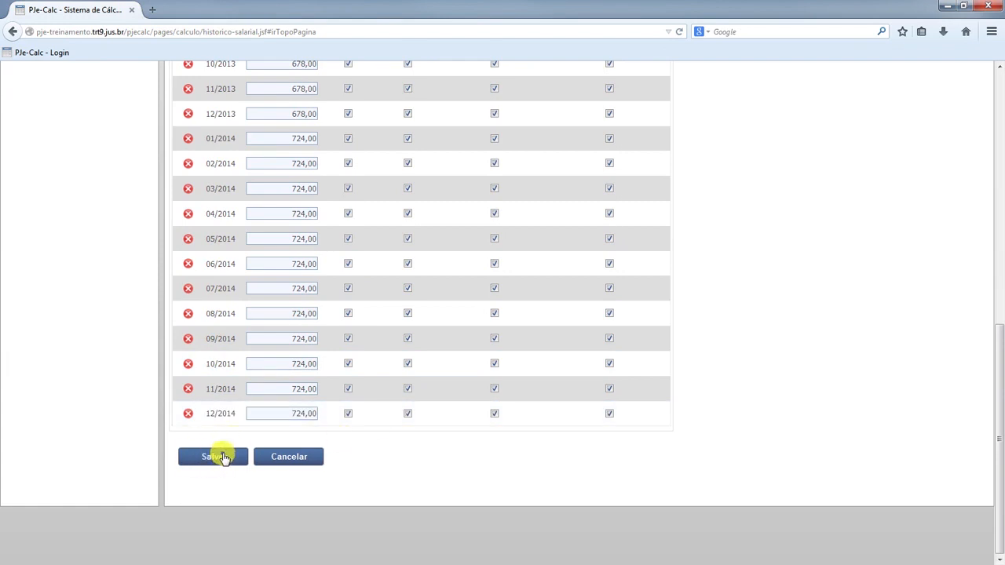
{"action": "left_click", "coordinate": [296, 459]}
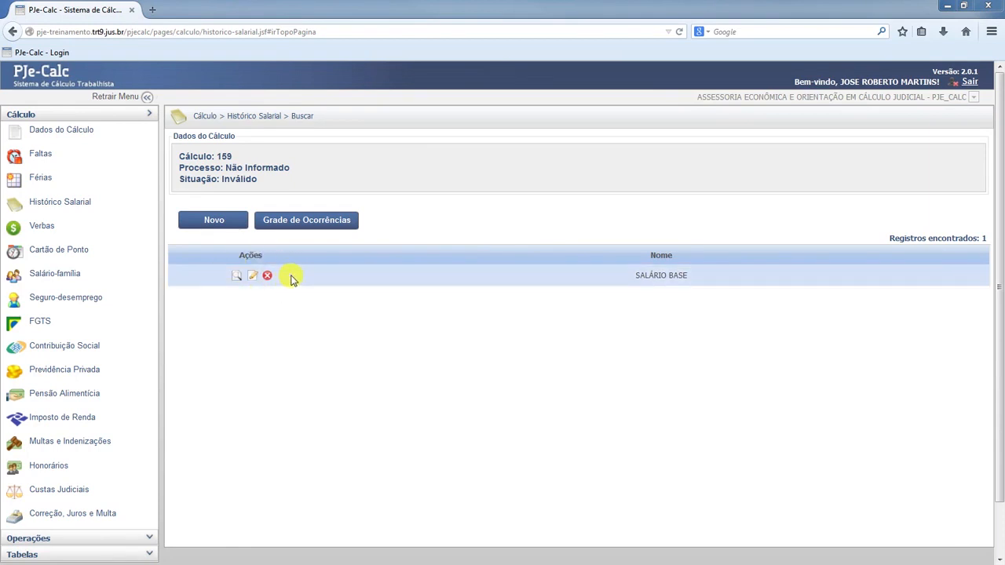
View the monthly occurrences of the saved SALÁRIO BASE history and return to the list
{"action": "left_click", "coordinate": [237, 278]}
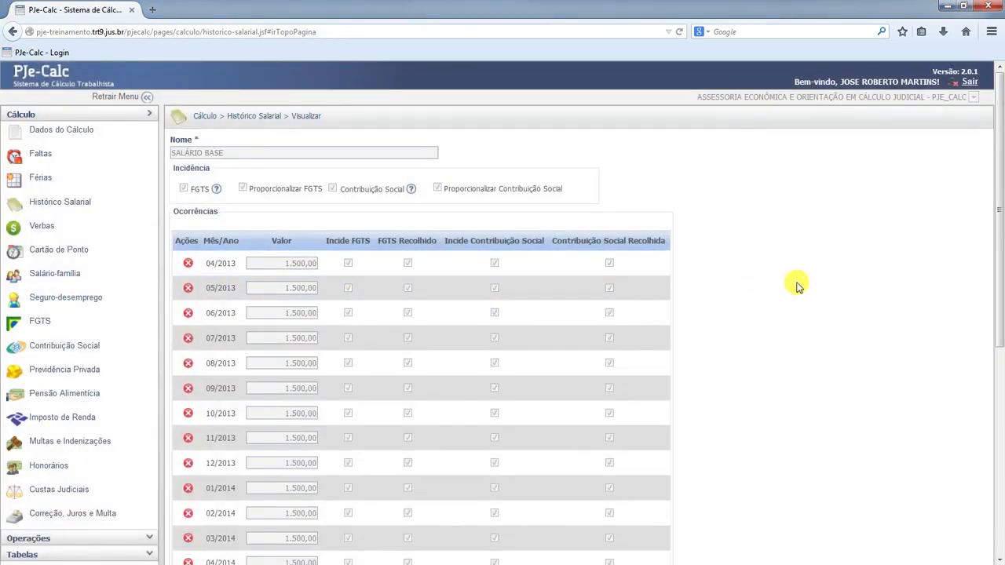
{"action": "scroll", "coordinate": [798, 286], "scroll_direction": "down", "scroll_amount": 8}
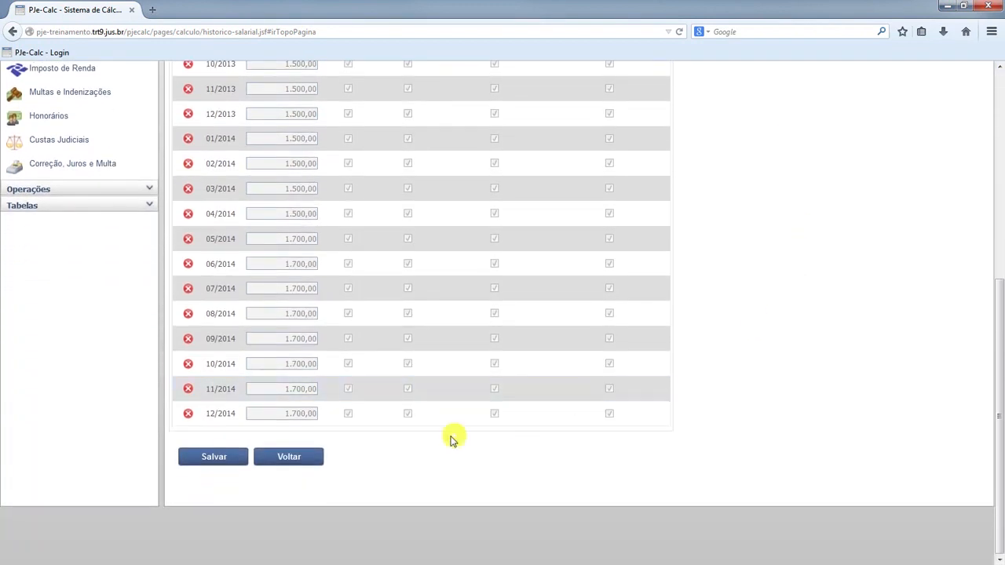
{"action": "left_click", "coordinate": [297, 459]}
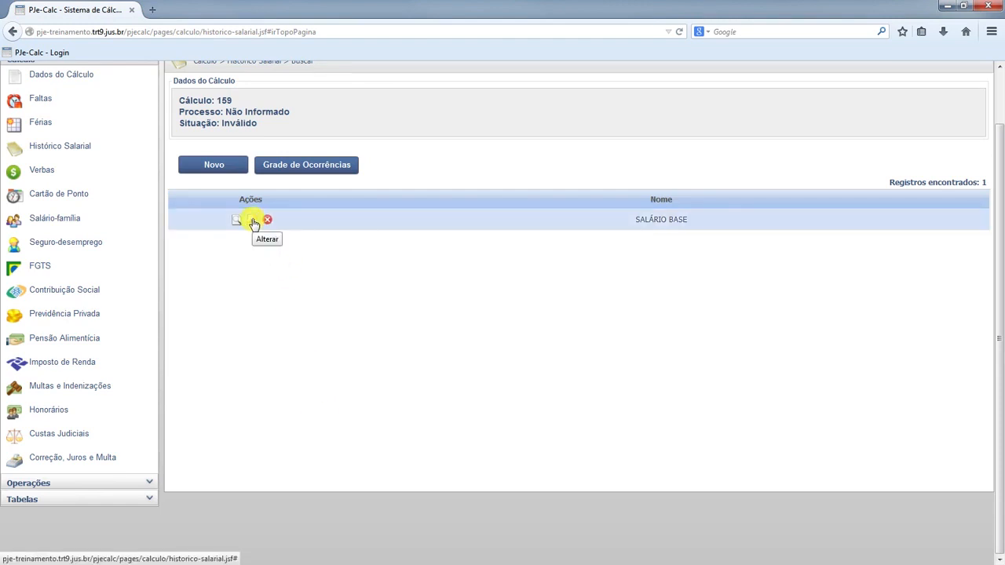
Edit the SALÁRIO BASE history, setting the 12/2014 value to 1.800,00, and save it
{"action": "left_click", "coordinate": [250, 222]}
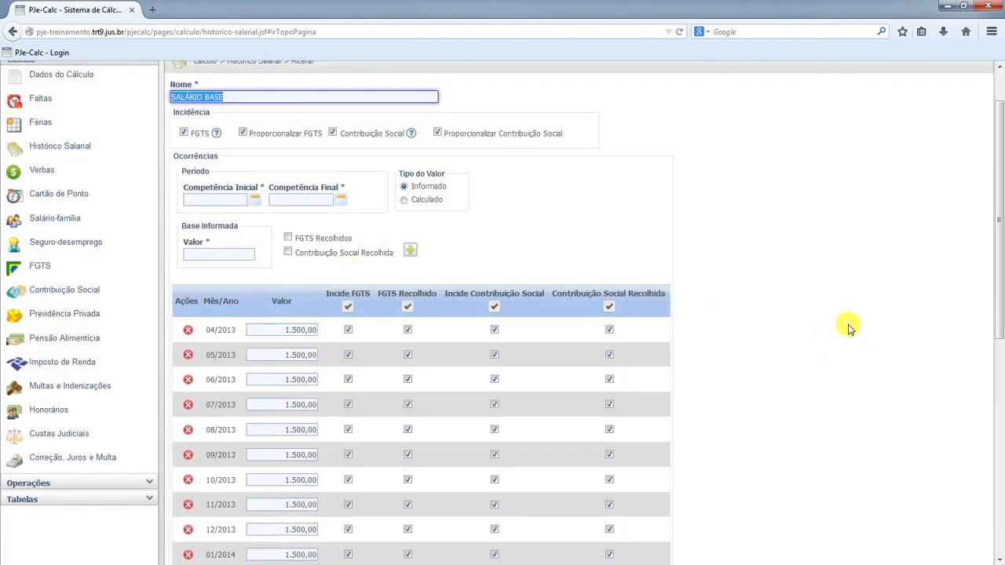
{"action": "scroll", "coordinate": [846, 327], "scroll_direction": "down", "scroll_amount": 5}
{"action": "scroll", "coordinate": [851, 328], "scroll_direction": "down", "scroll_amount": 4}
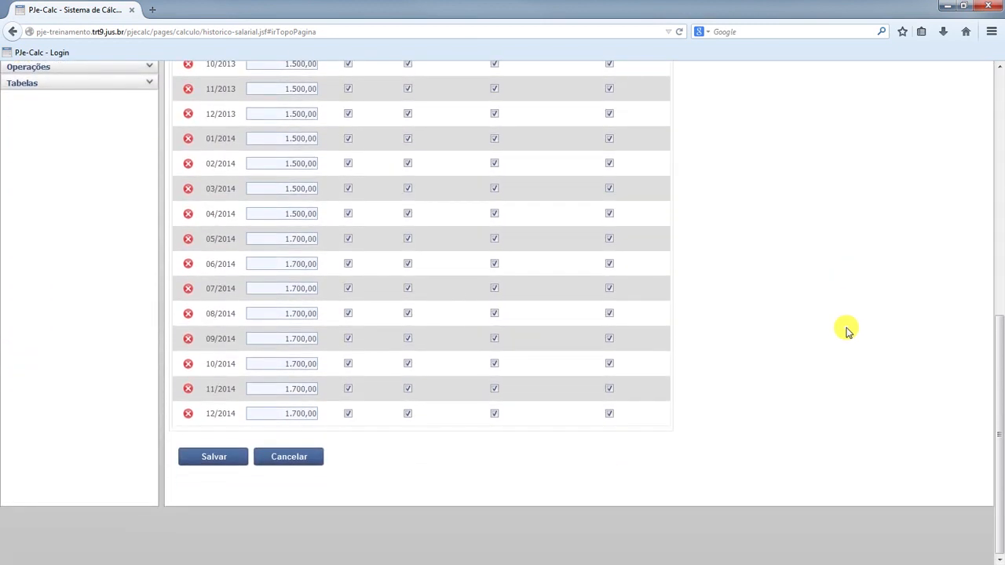
{"action": "scroll", "coordinate": [846, 330], "scroll_direction": "up", "scroll_amount": 5}
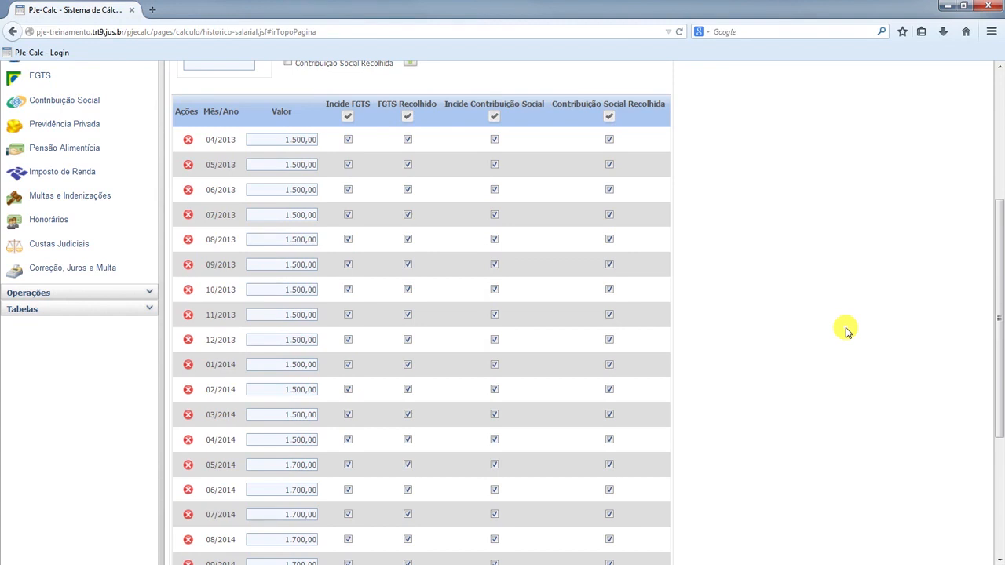
{"action": "scroll", "coordinate": [847, 330], "scroll_direction": "down", "scroll_amount": 5}
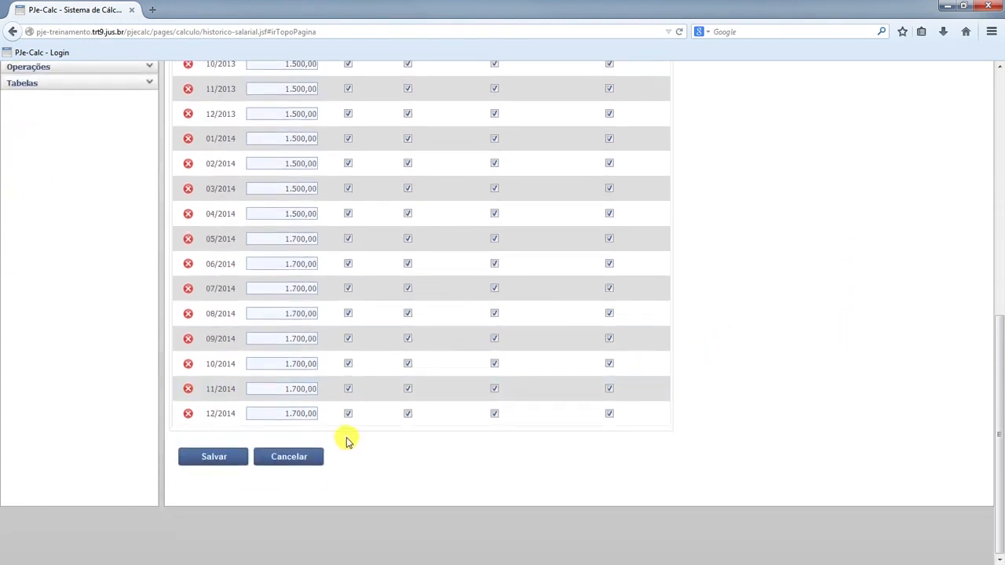
{"action": "double_click", "coordinate": [281, 413]}
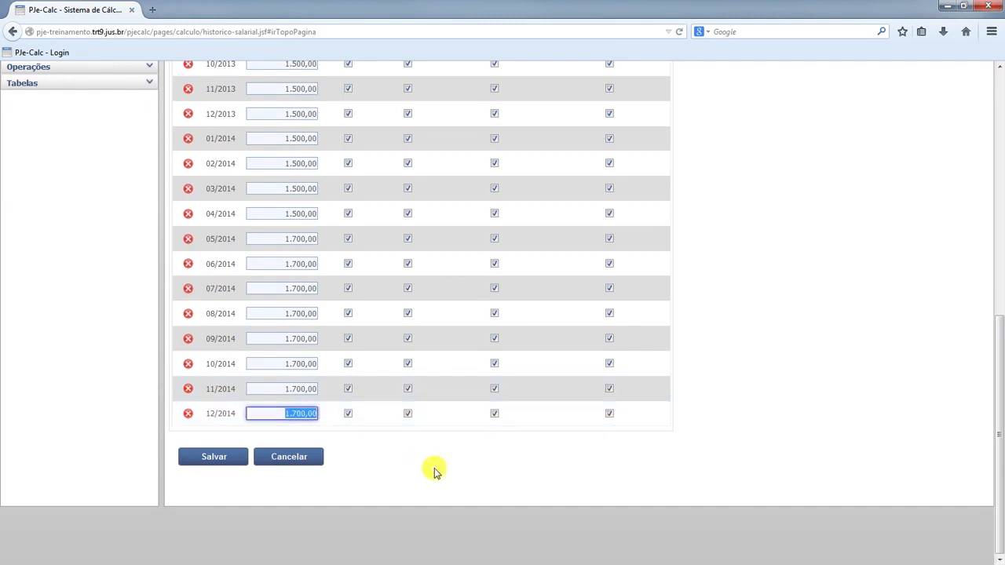
{"action": "type", "text": "1.800,00"}
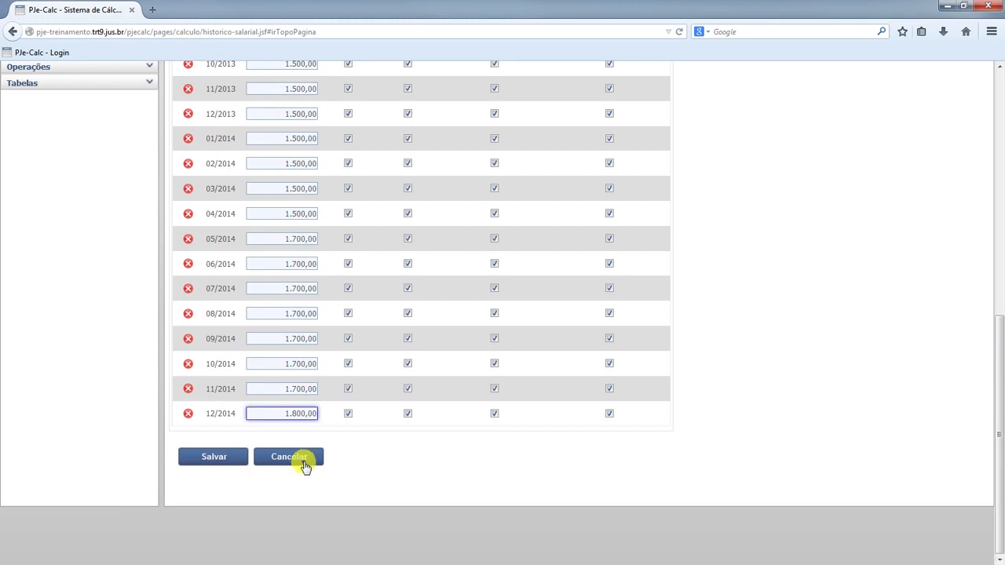
{"action": "left_click", "coordinate": [215, 458]}
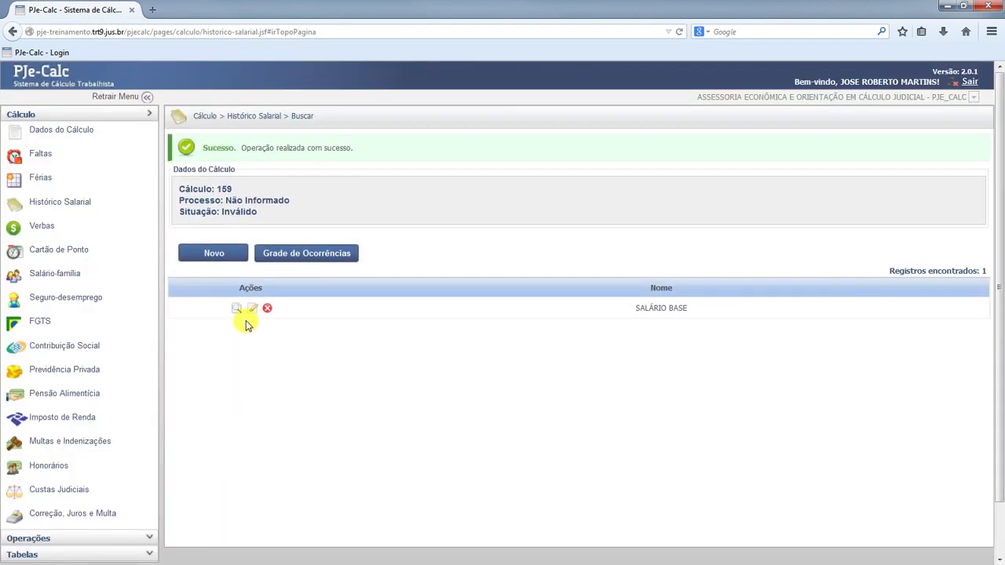
View the SALÁRIO BASE history again to check its 12/2014 value, and return to the list
{"action": "left_click", "coordinate": [236, 308]}
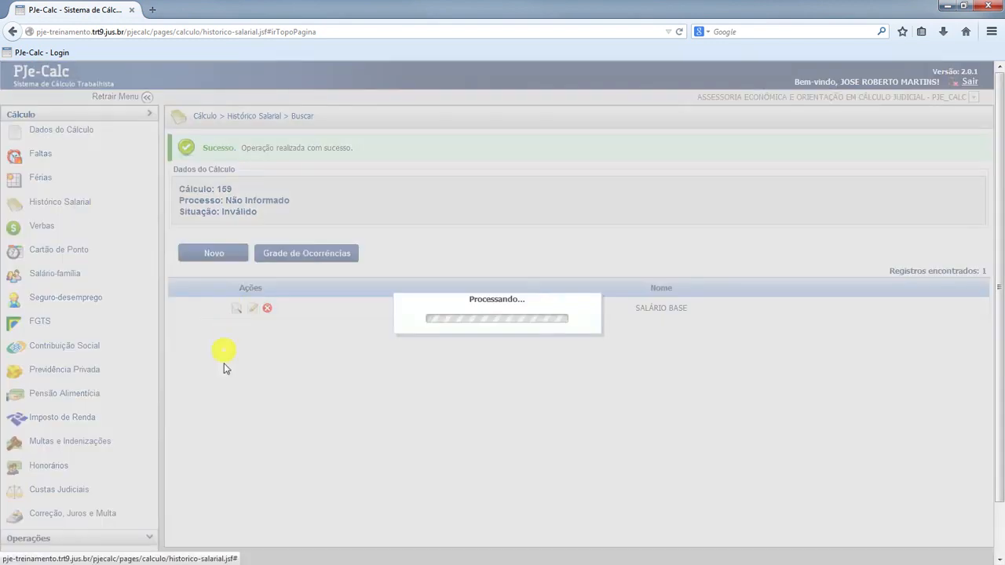
{"action": "scroll", "coordinate": [220, 384], "scroll_direction": "down", "scroll_amount": 5}
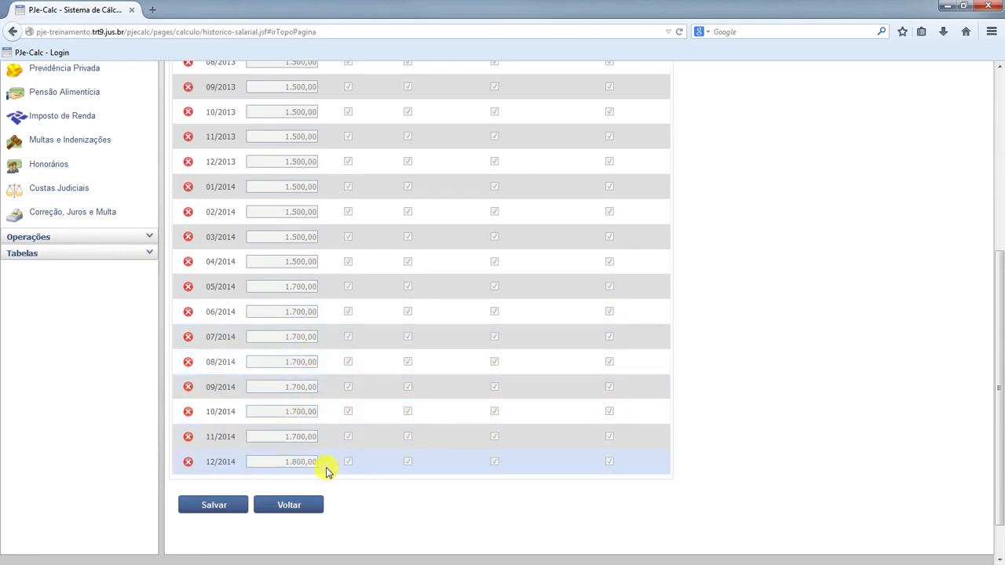
{"action": "left_click", "coordinate": [295, 506]}
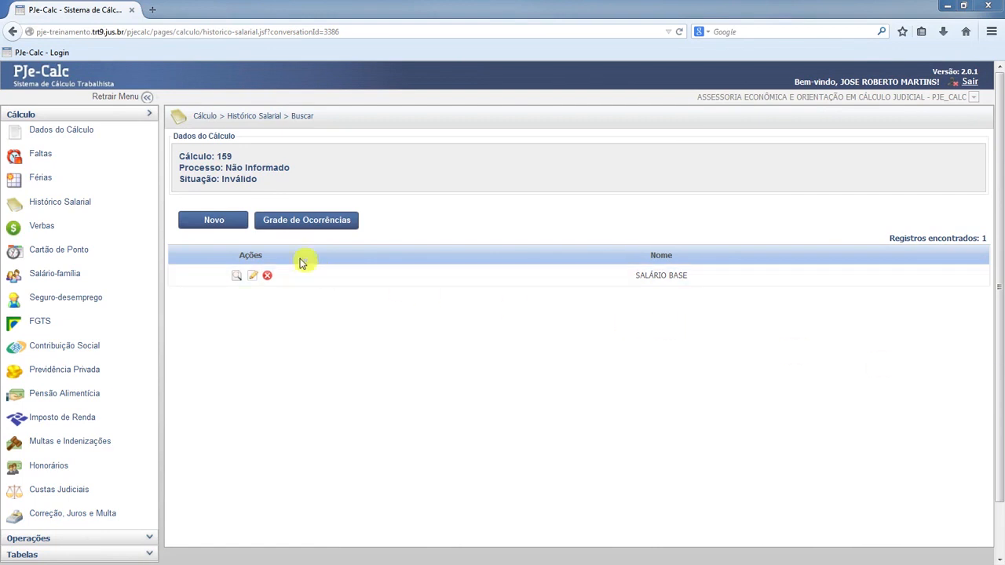
Start a new salary history entry named GRATIFICAÇÃO DE FUNÇÃO, subject to FGTS and Contribuição Social
{"action": "left_click", "coordinate": [213, 221]}
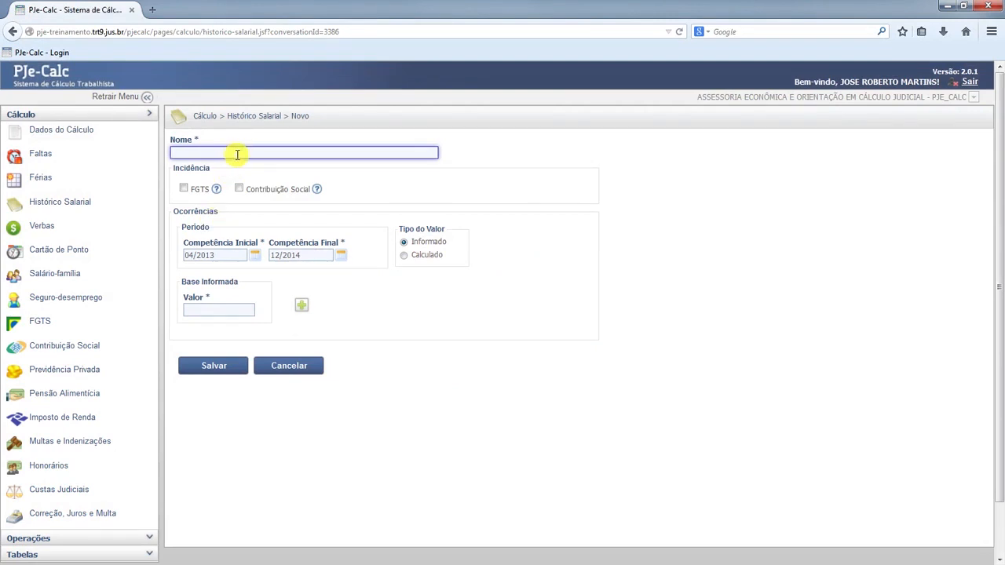
{"action": "type", "text": "RAT"}
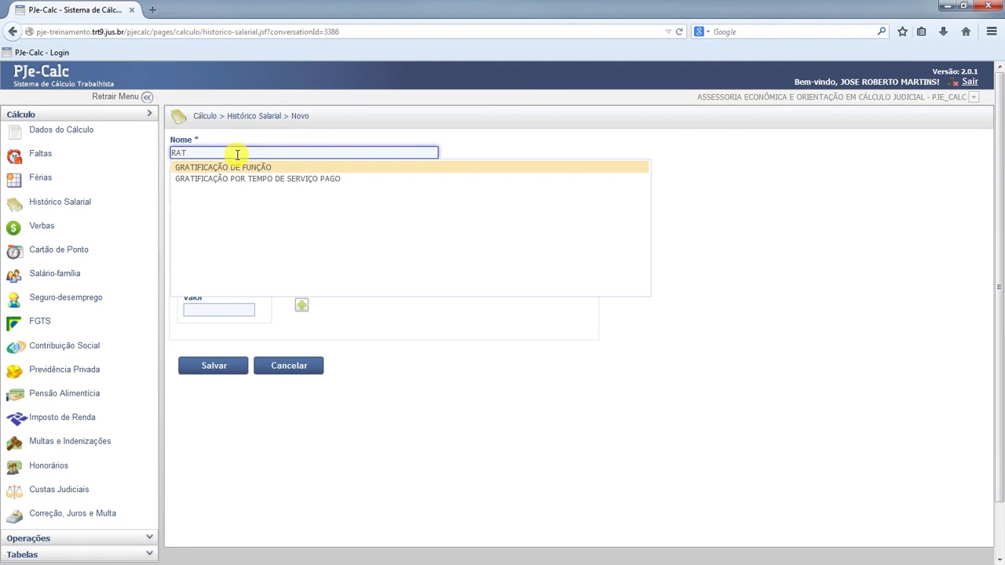
{"action": "left_click", "coordinate": [236, 168]}
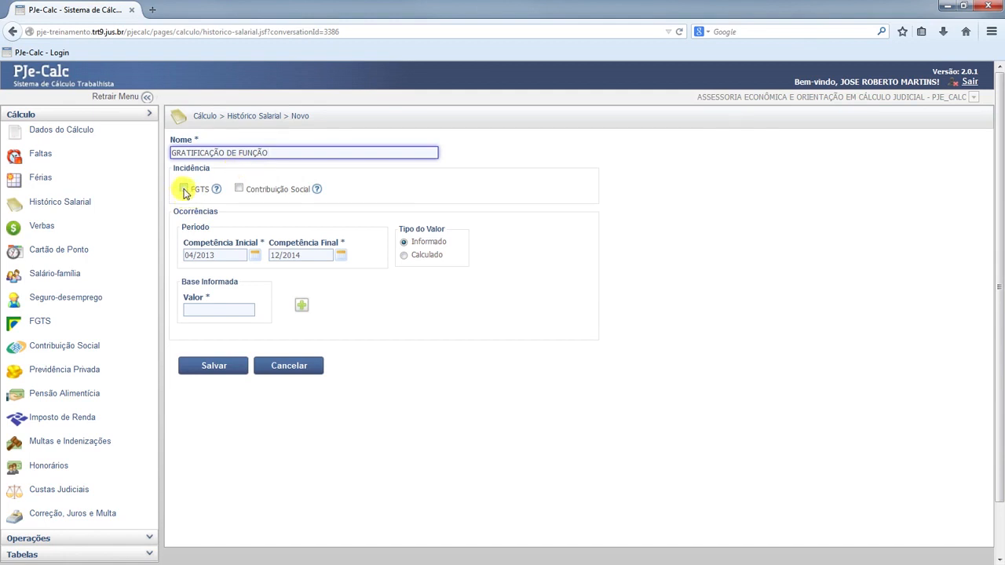
{"action": "left_click", "coordinate": [184, 192]}
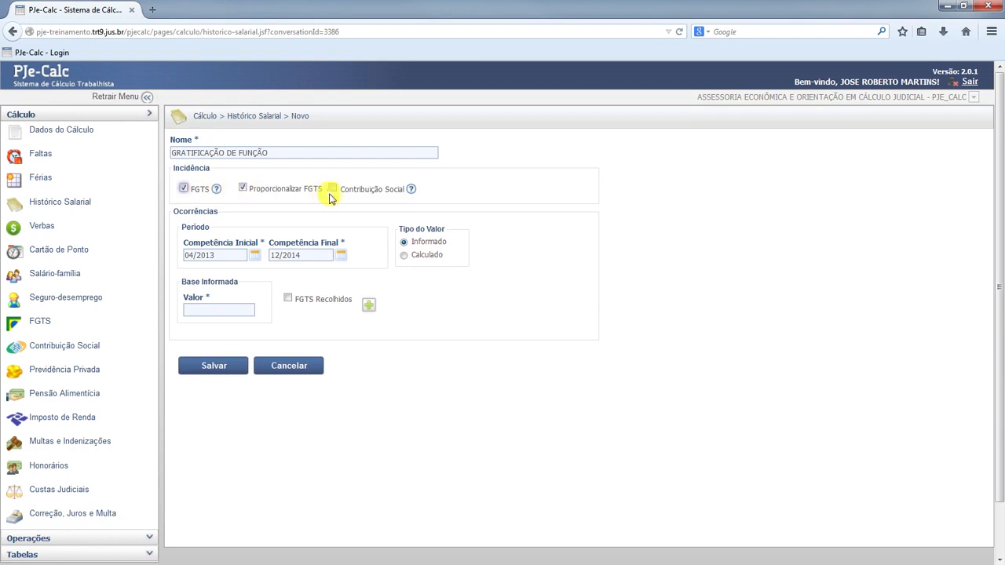
{"action": "left_click", "coordinate": [333, 190]}
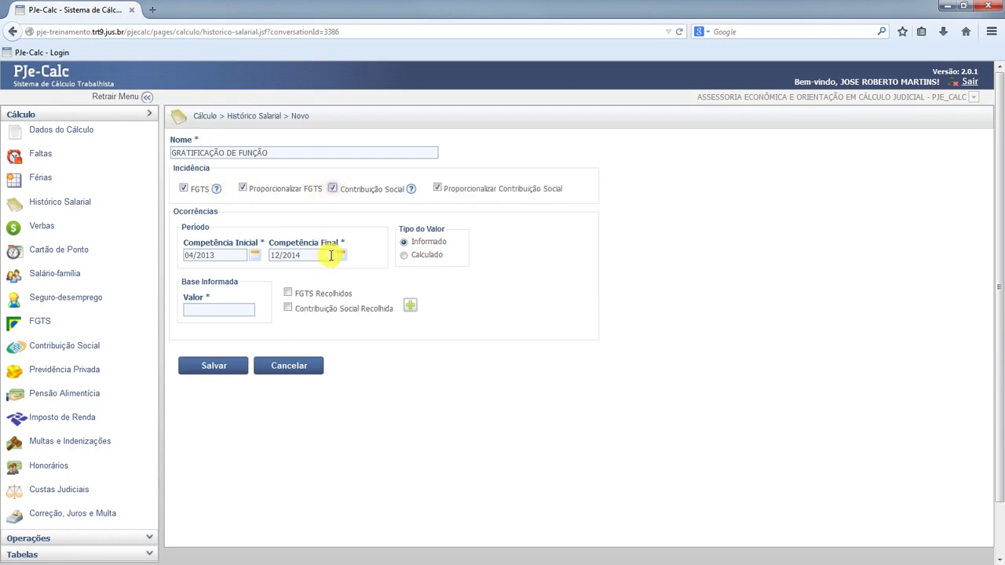
Add the monthly occurrences through 04/2014 with a value of 200,00, marking FGTS Recolhidos and Contribuição Social Recolhida
{"action": "left_click_drag", "start_coordinate": [330, 256], "coordinate": [266, 255]}
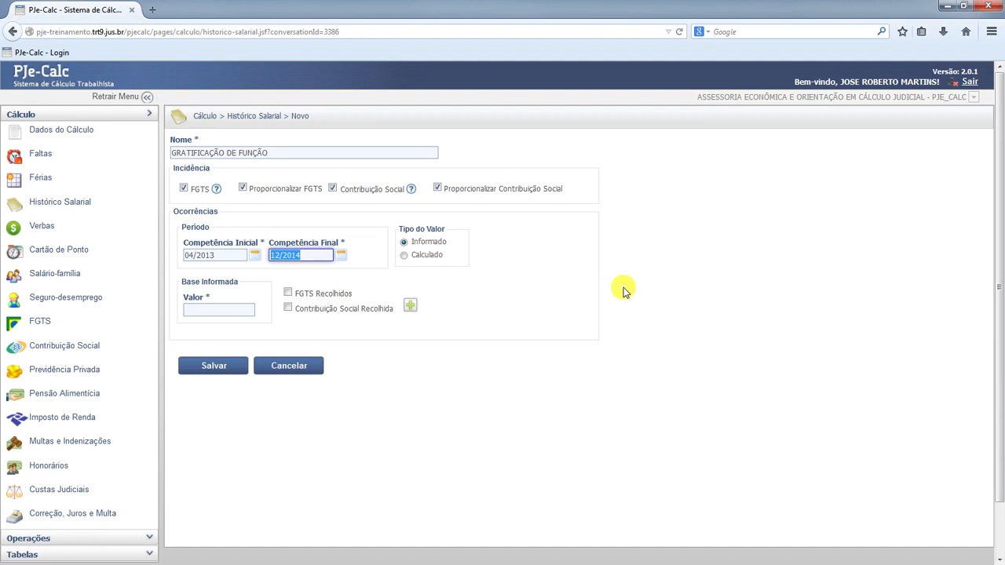
{"action": "type", "text": "04/2014"}
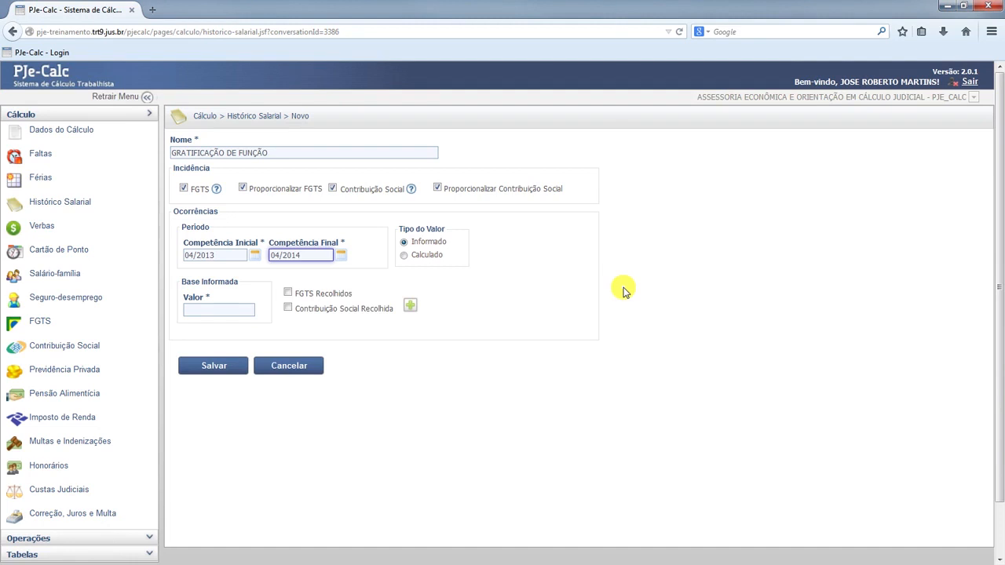
{"action": "left_click", "coordinate": [244, 309]}
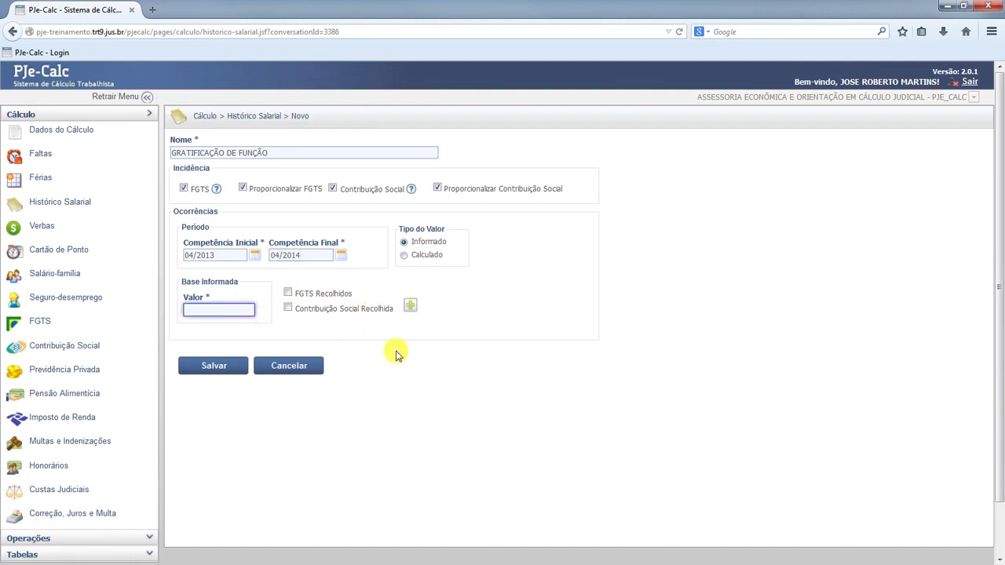
{"action": "type", "text": "200,00"}
{"action": "left_click", "coordinate": [288, 293]}
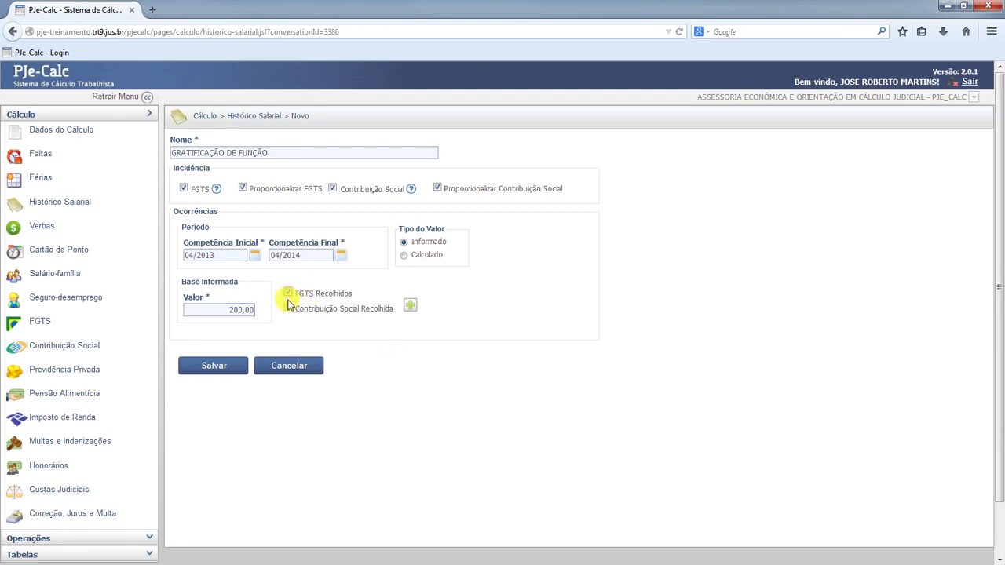
{"action": "left_click", "coordinate": [288, 309]}
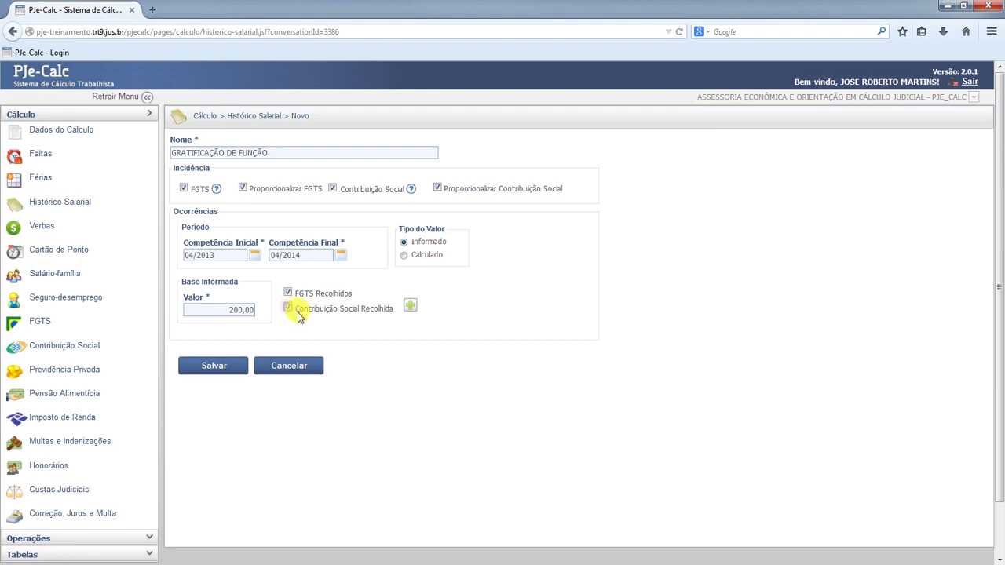
{"action": "left_click", "coordinate": [410, 307]}
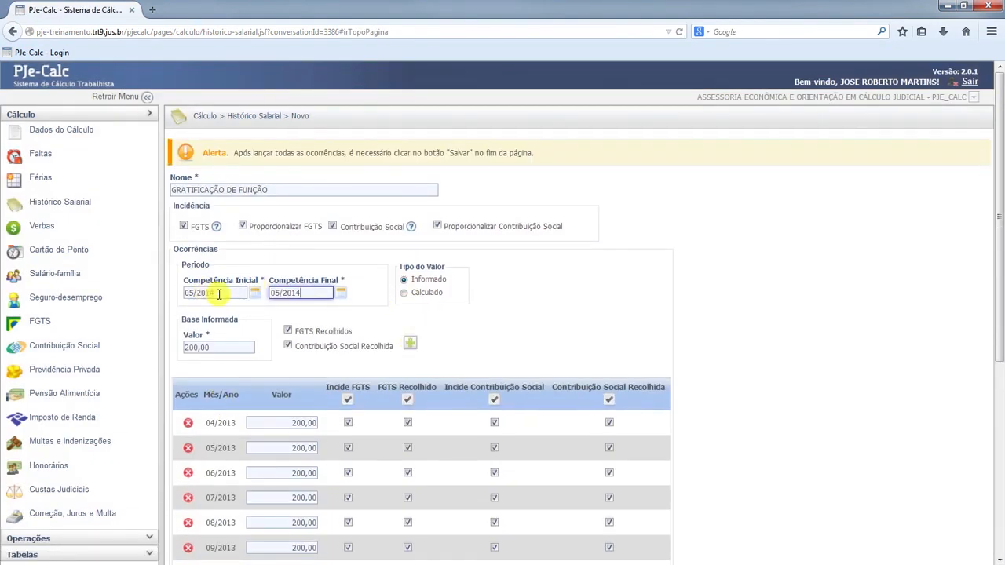
Add the monthly occurrences from 05/2014 to 12/2014 with a value of 250,00
{"action": "left_click_drag", "start_coordinate": [318, 292], "coordinate": [264, 290]}
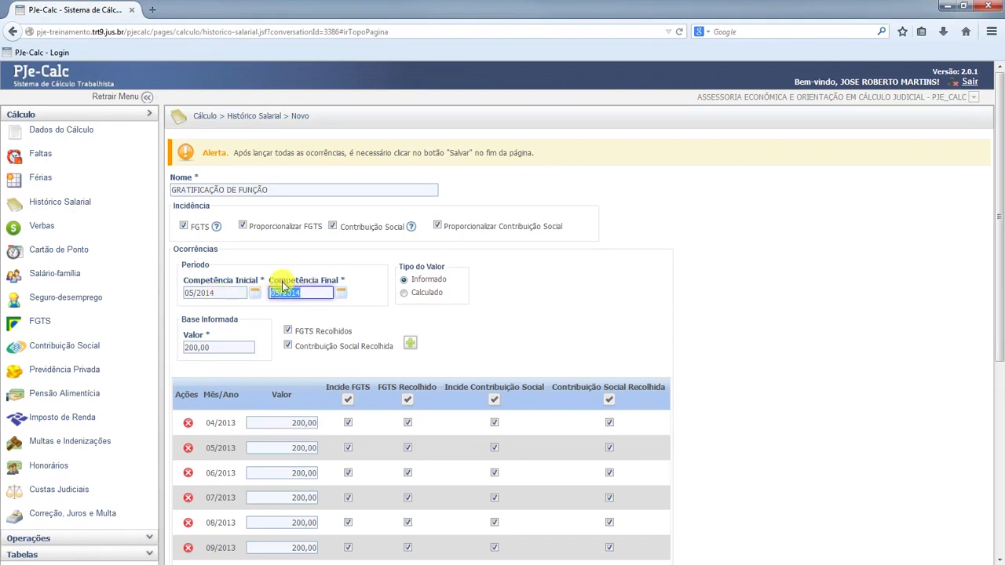
{"action": "type", "text": "12/2014"}
{"action": "left_click", "coordinate": [242, 348]}
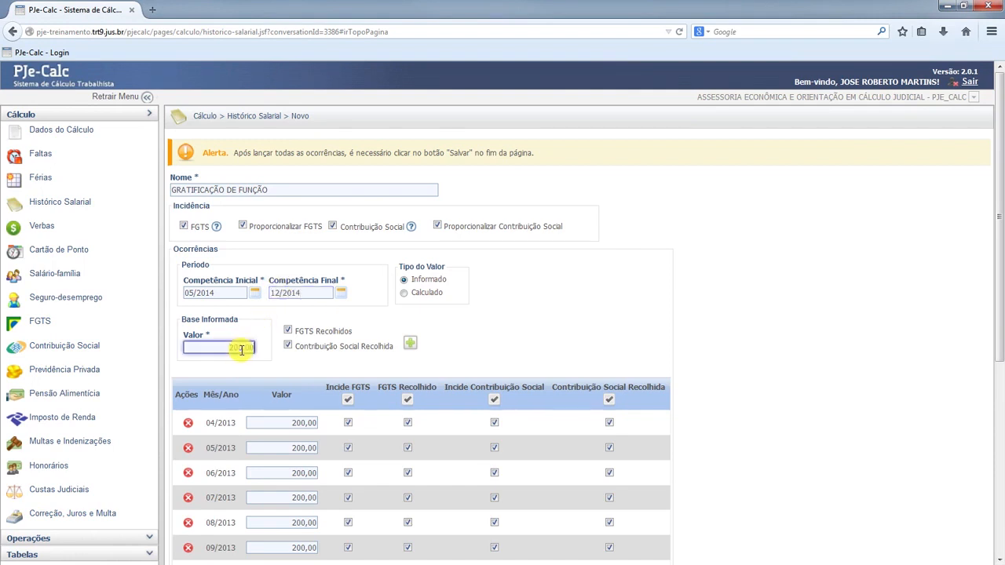
{"action": "type", "text": "25000"}
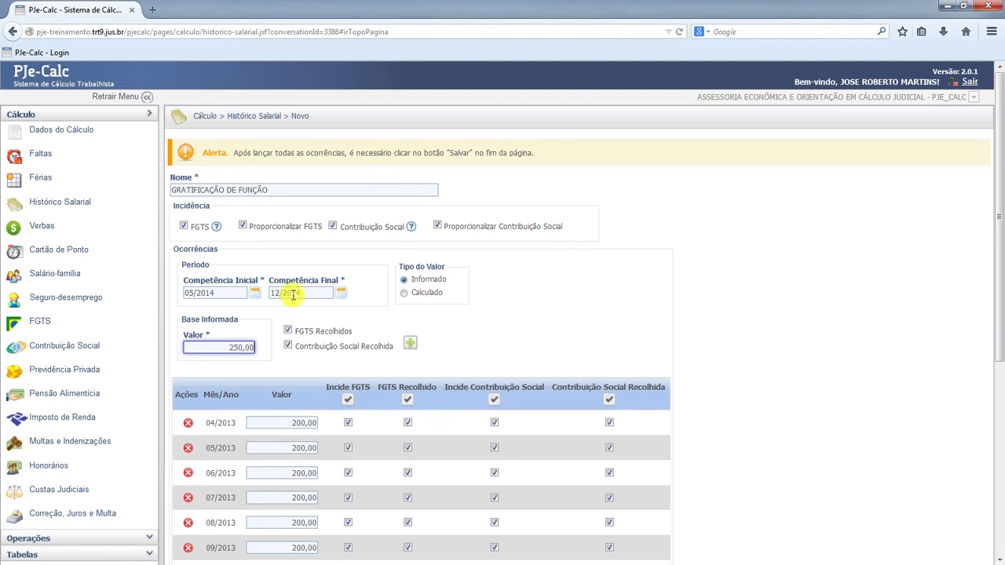
{"action": "left_click", "coordinate": [411, 345]}
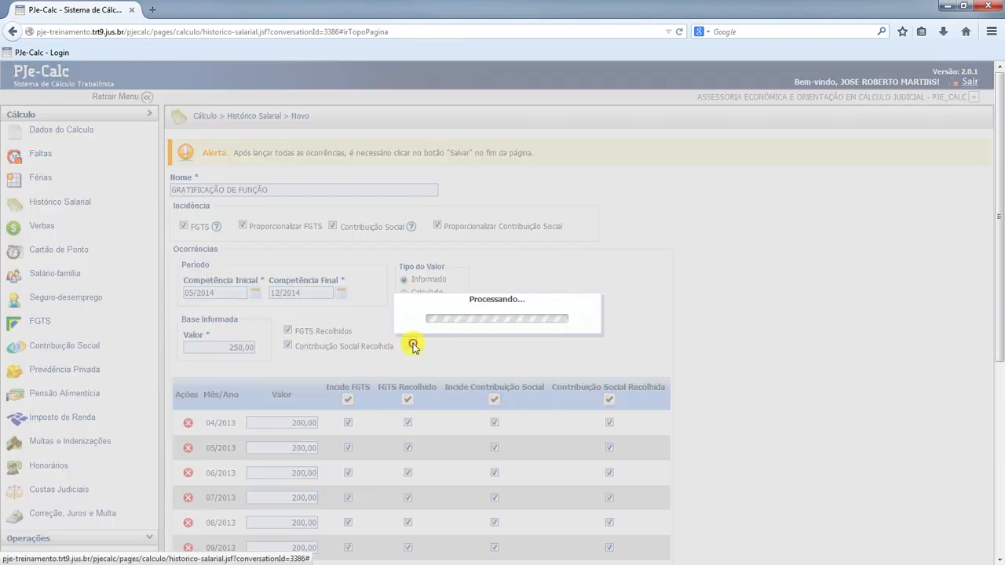
Check the generated monthly occurrences and save the GRATIFICAÇÃO DE FUNÇÃO history
{"action": "scroll", "coordinate": [399, 336], "scroll_direction": "down", "scroll_amount": 7}
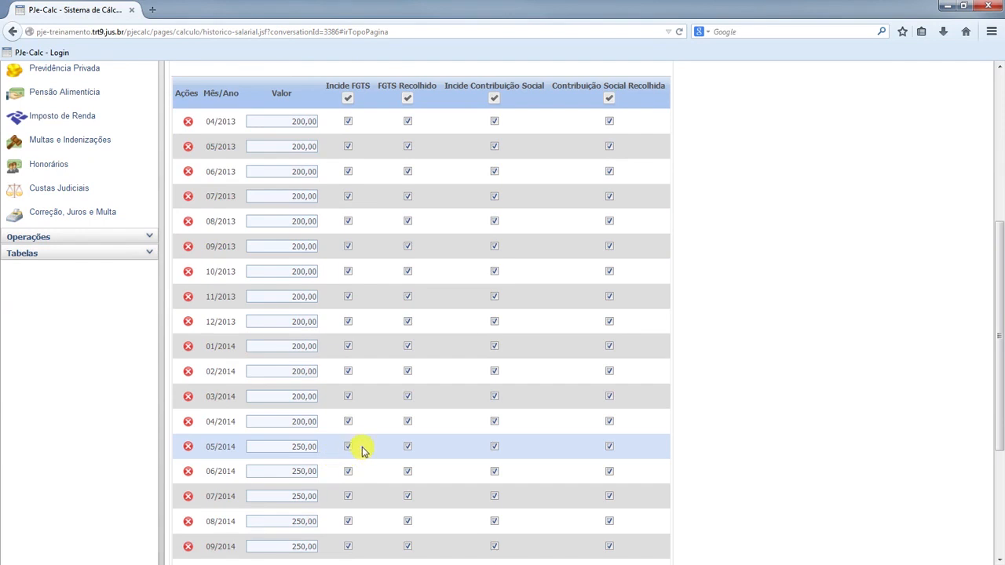
{"action": "scroll", "coordinate": [363, 451], "scroll_direction": "down", "scroll_amount": 3}
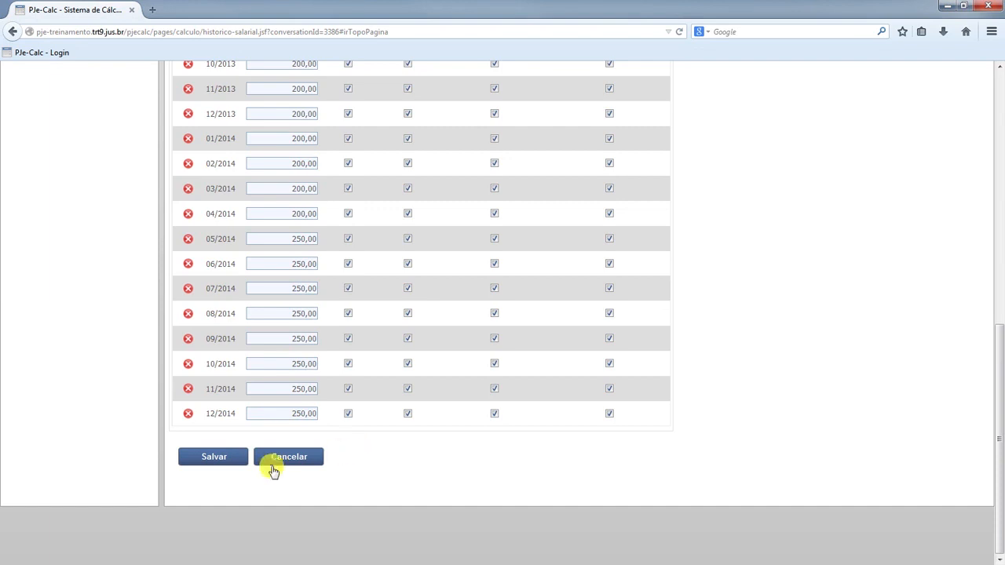
{"action": "left_click", "coordinate": [216, 460]}
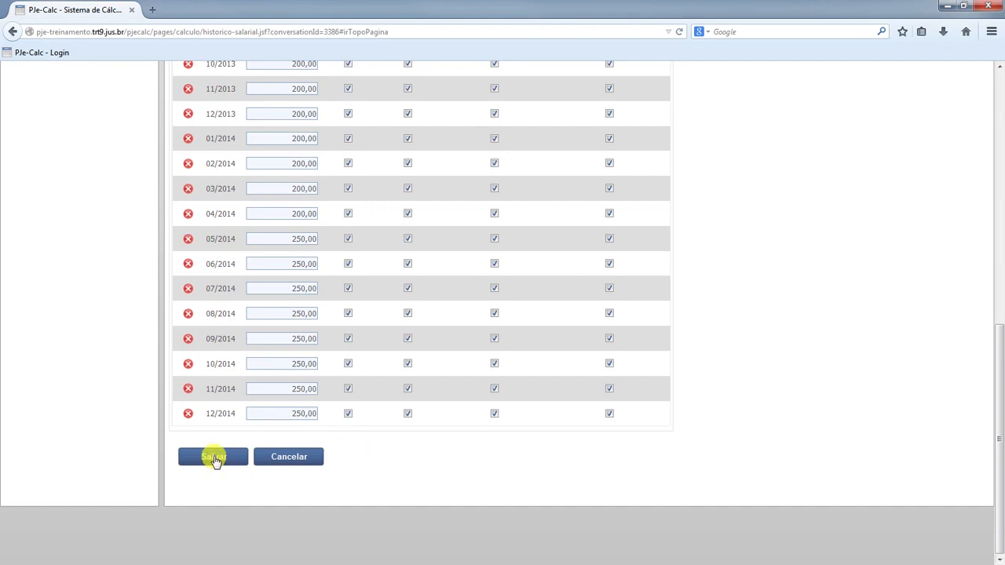